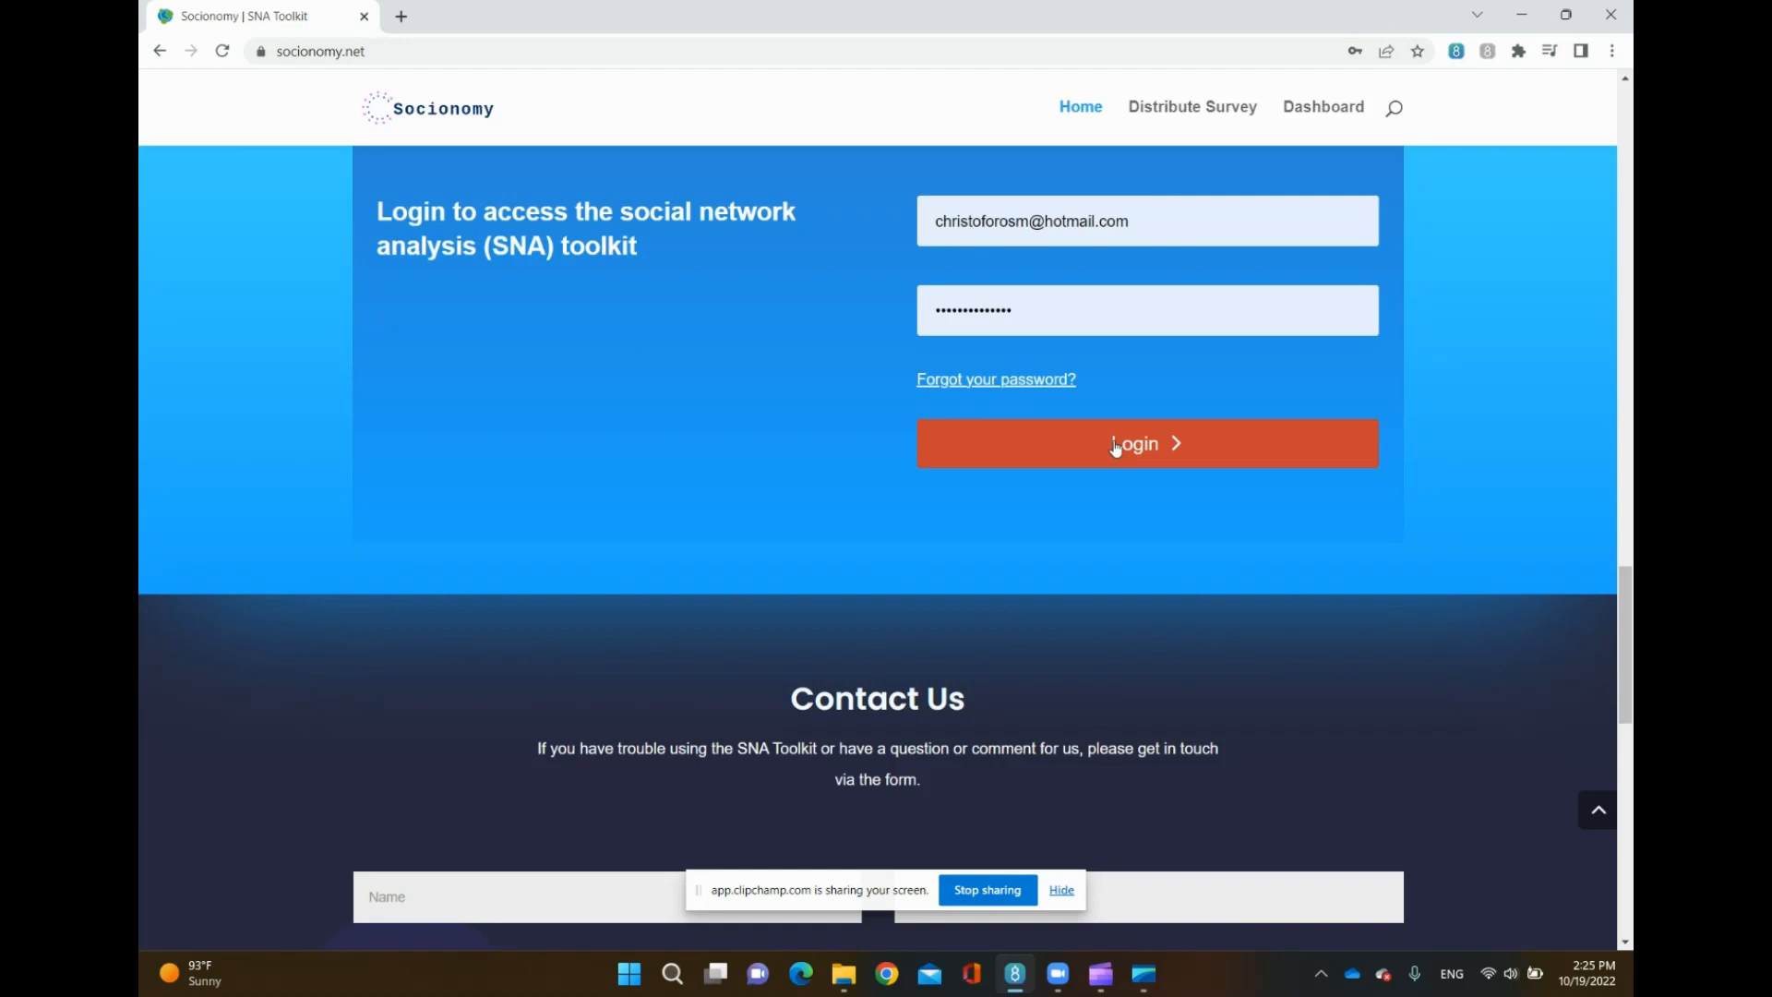
- Log in to the SNA toolkit and look over the dashboard
click(1116, 448)
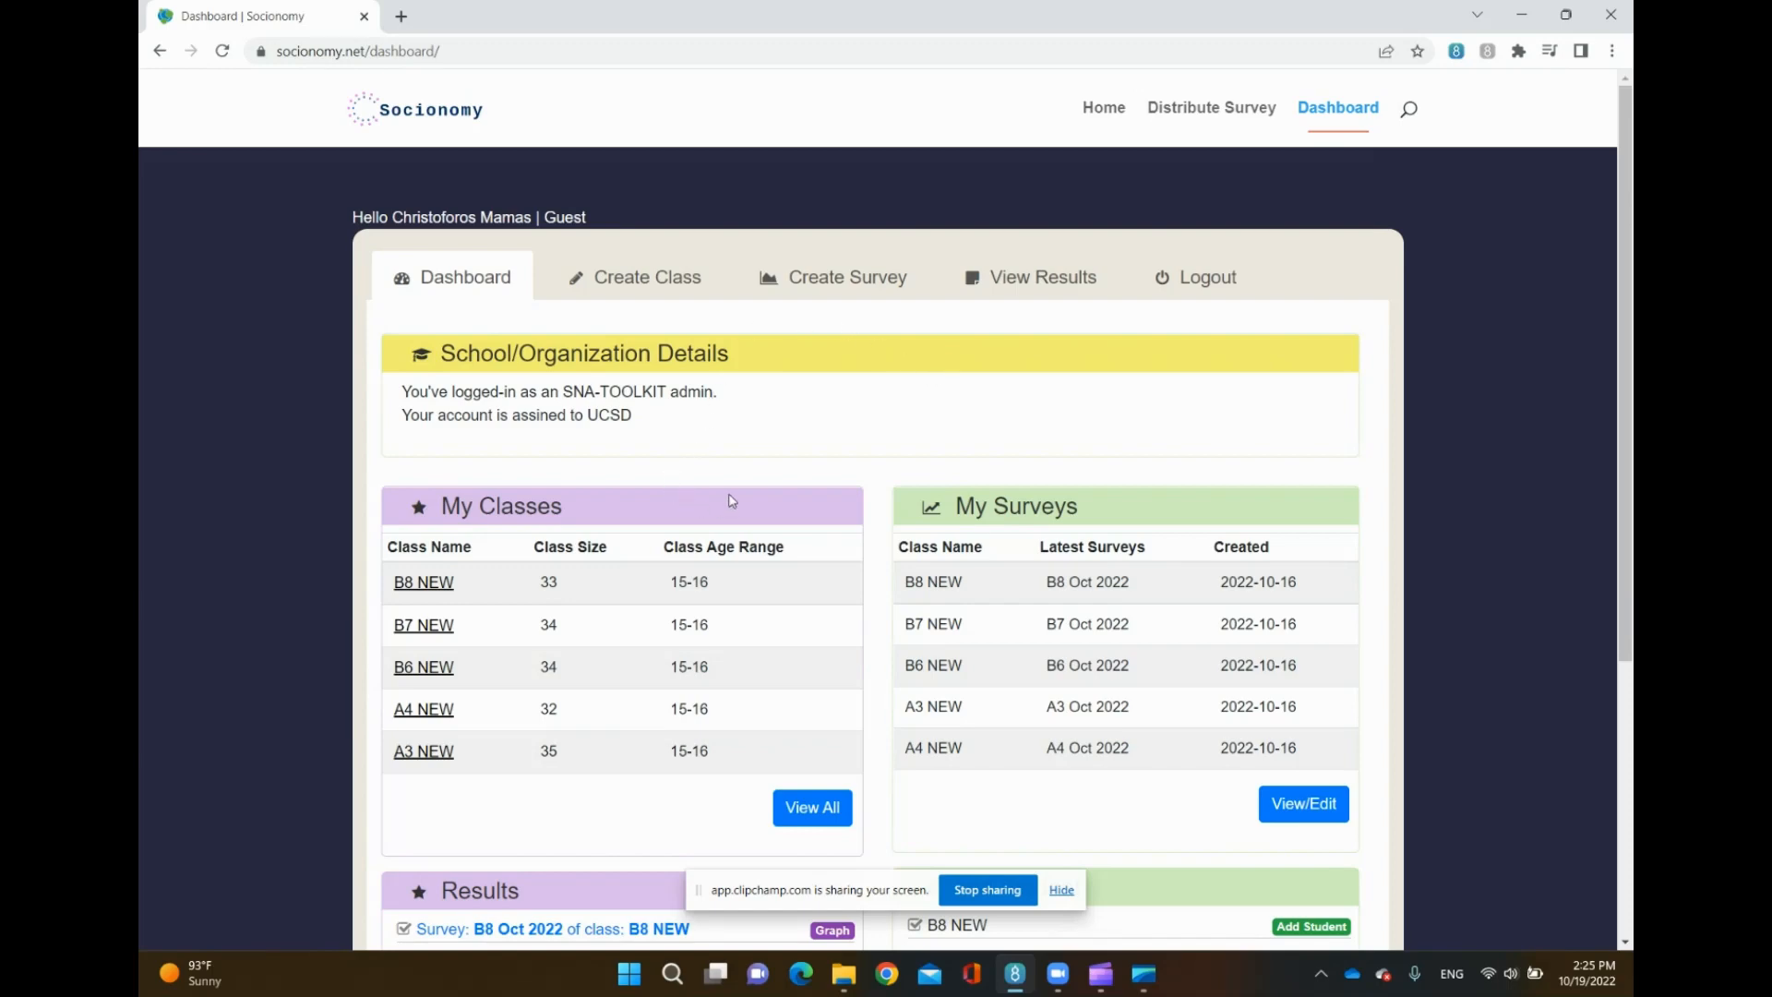
scroll(1107, 545, down, 2)
scroll(955, 454, up, 2)
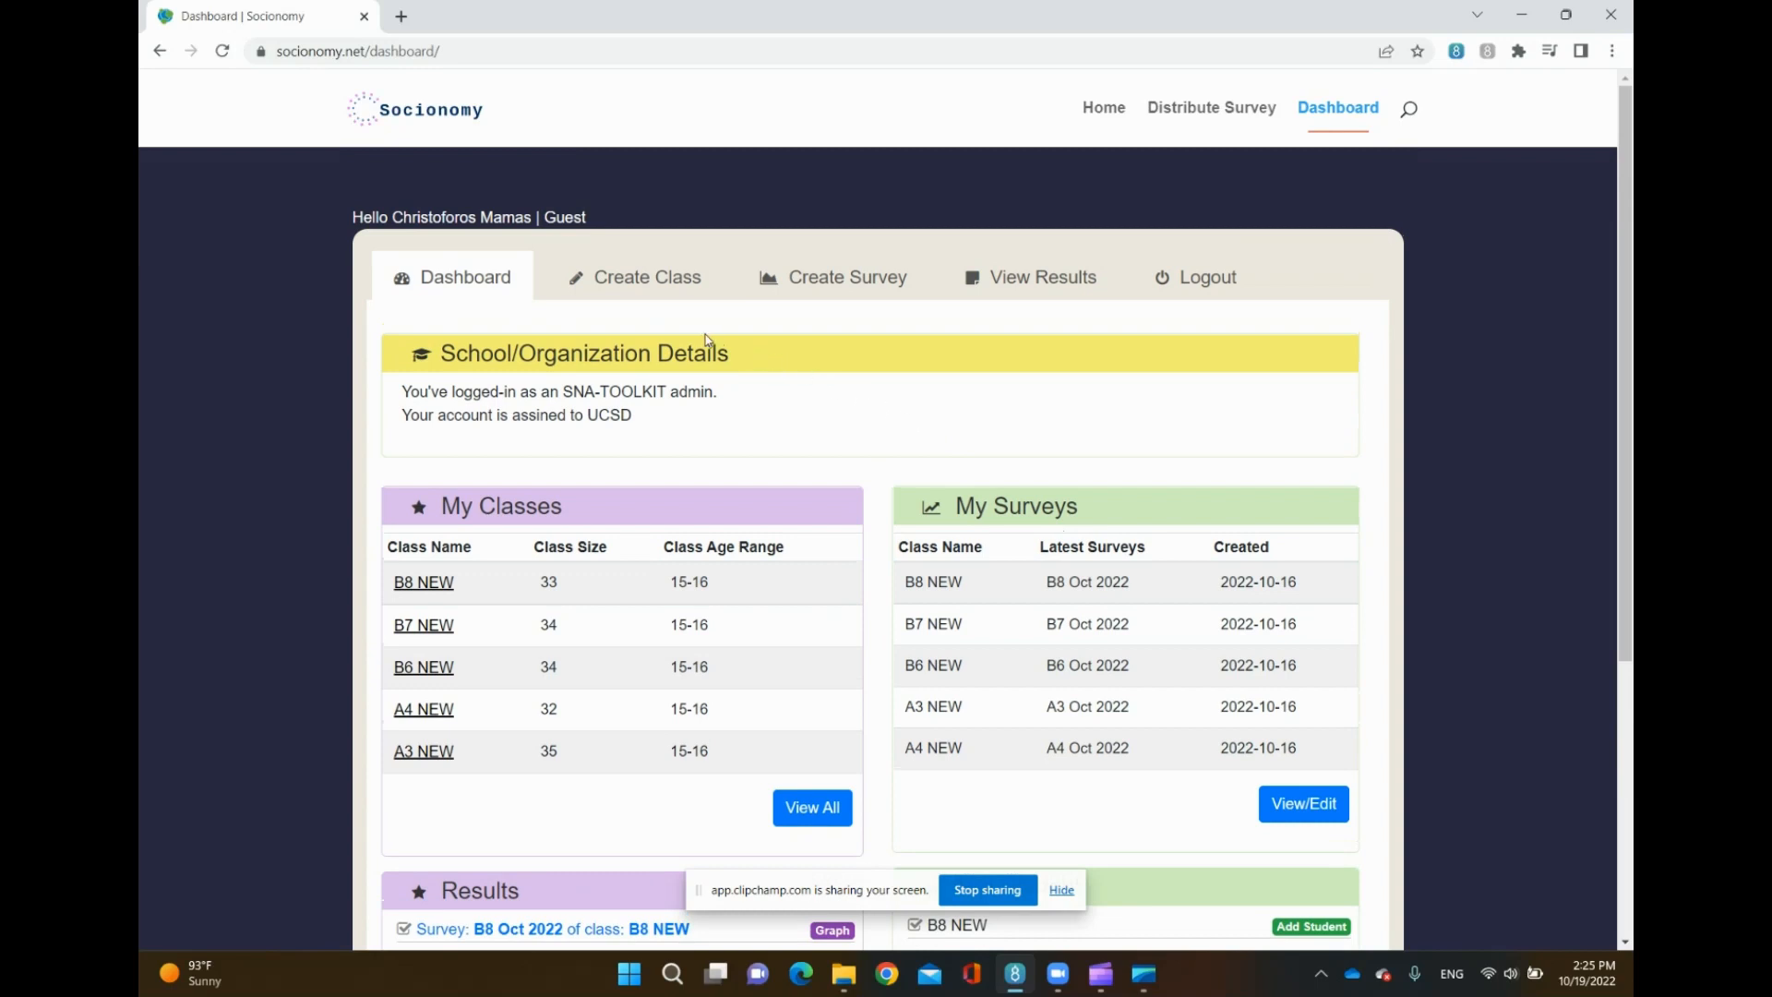
- Start creating a new class and name it Classroom 1
click(636, 285)
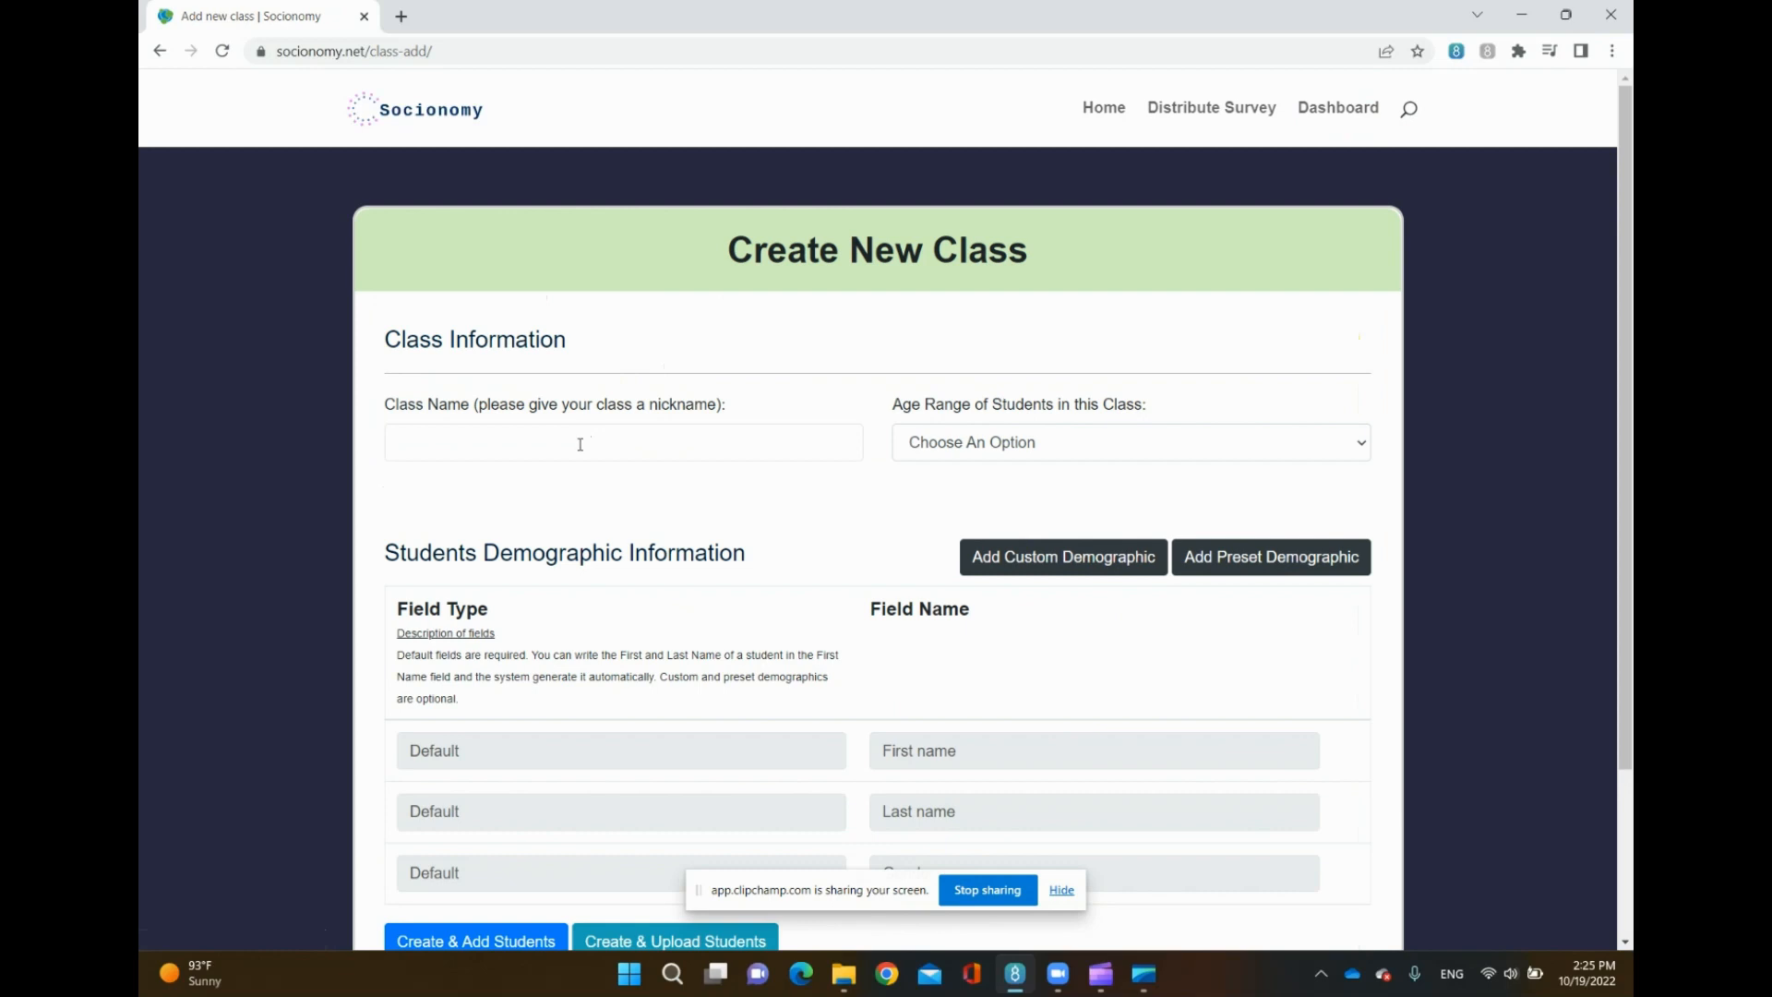
click(580, 444)
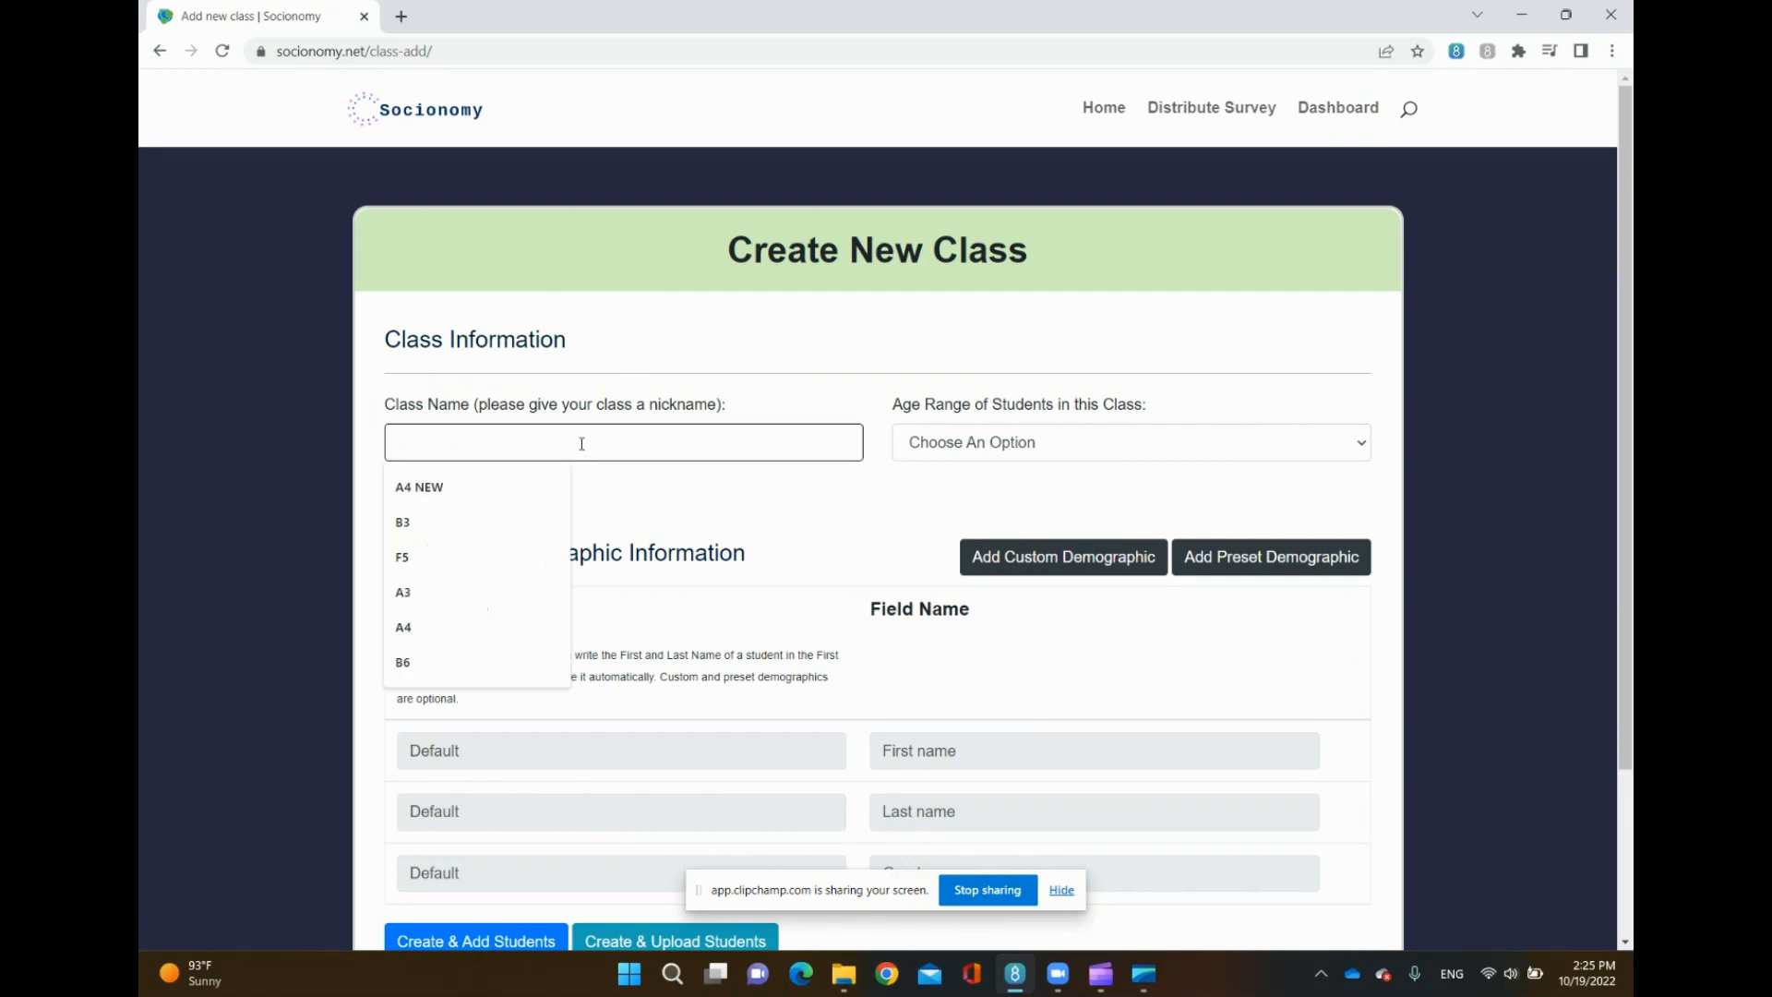
text(Classroo)
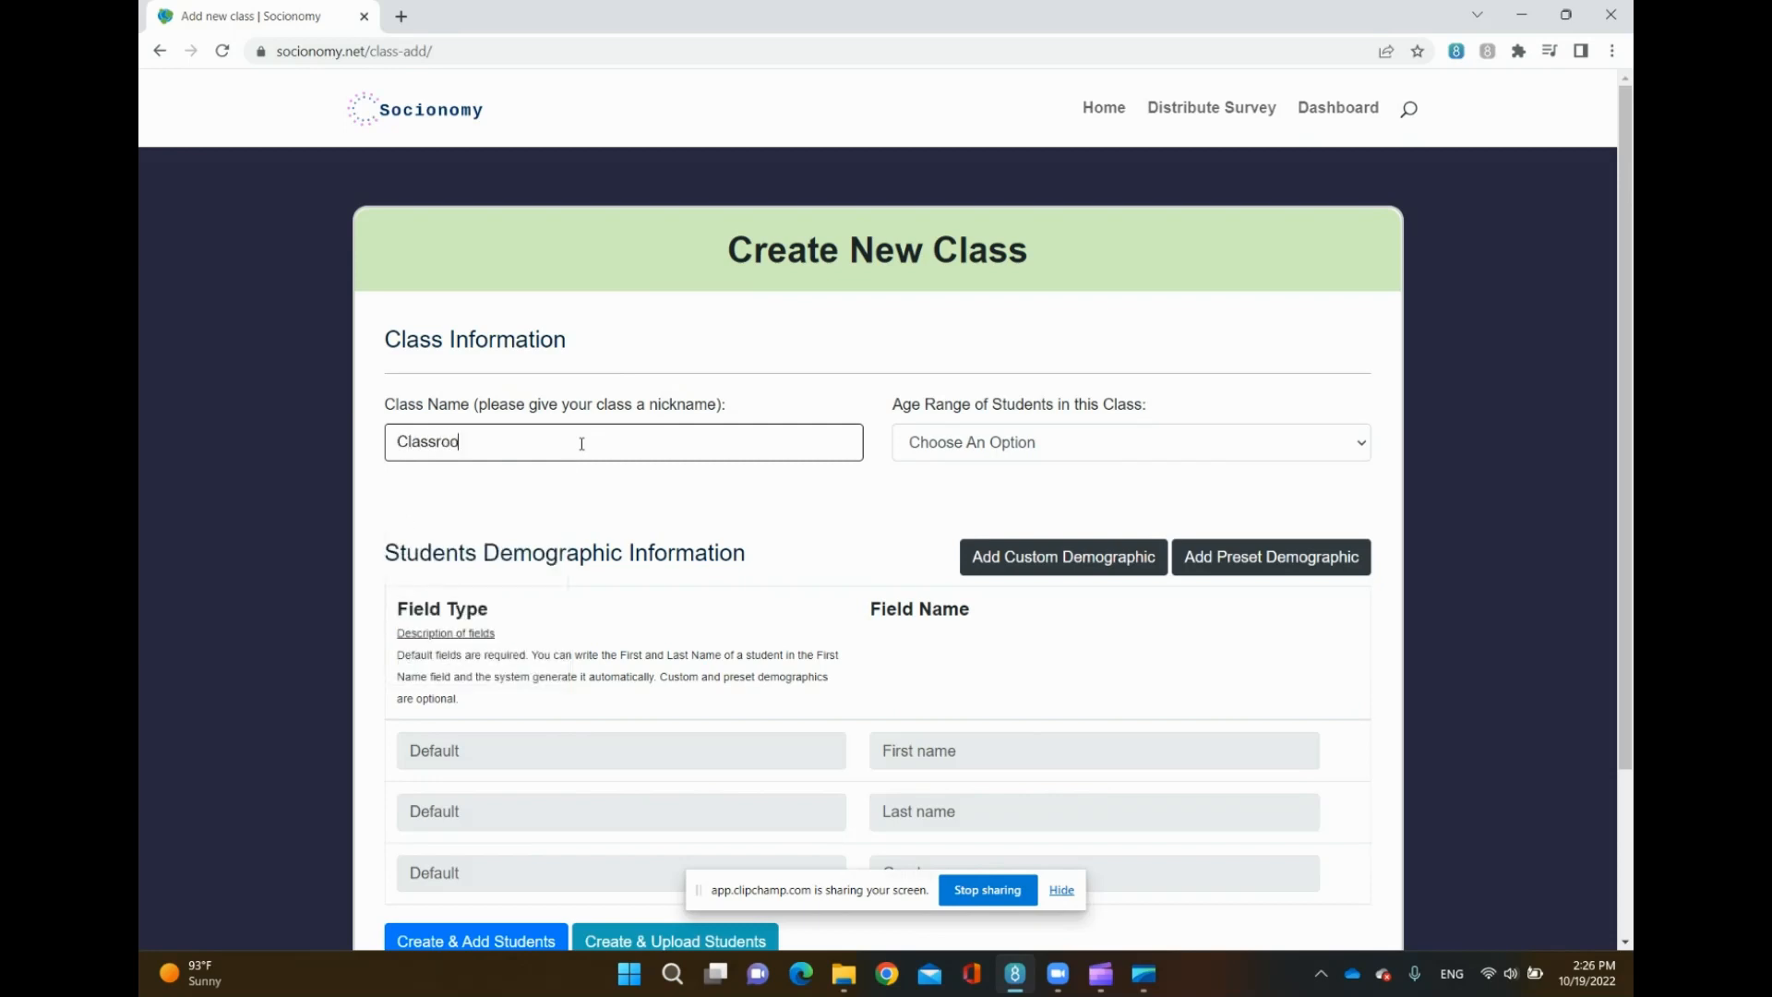
text(m 1)
- Set the class's student age range to 11-12
click(970, 442)
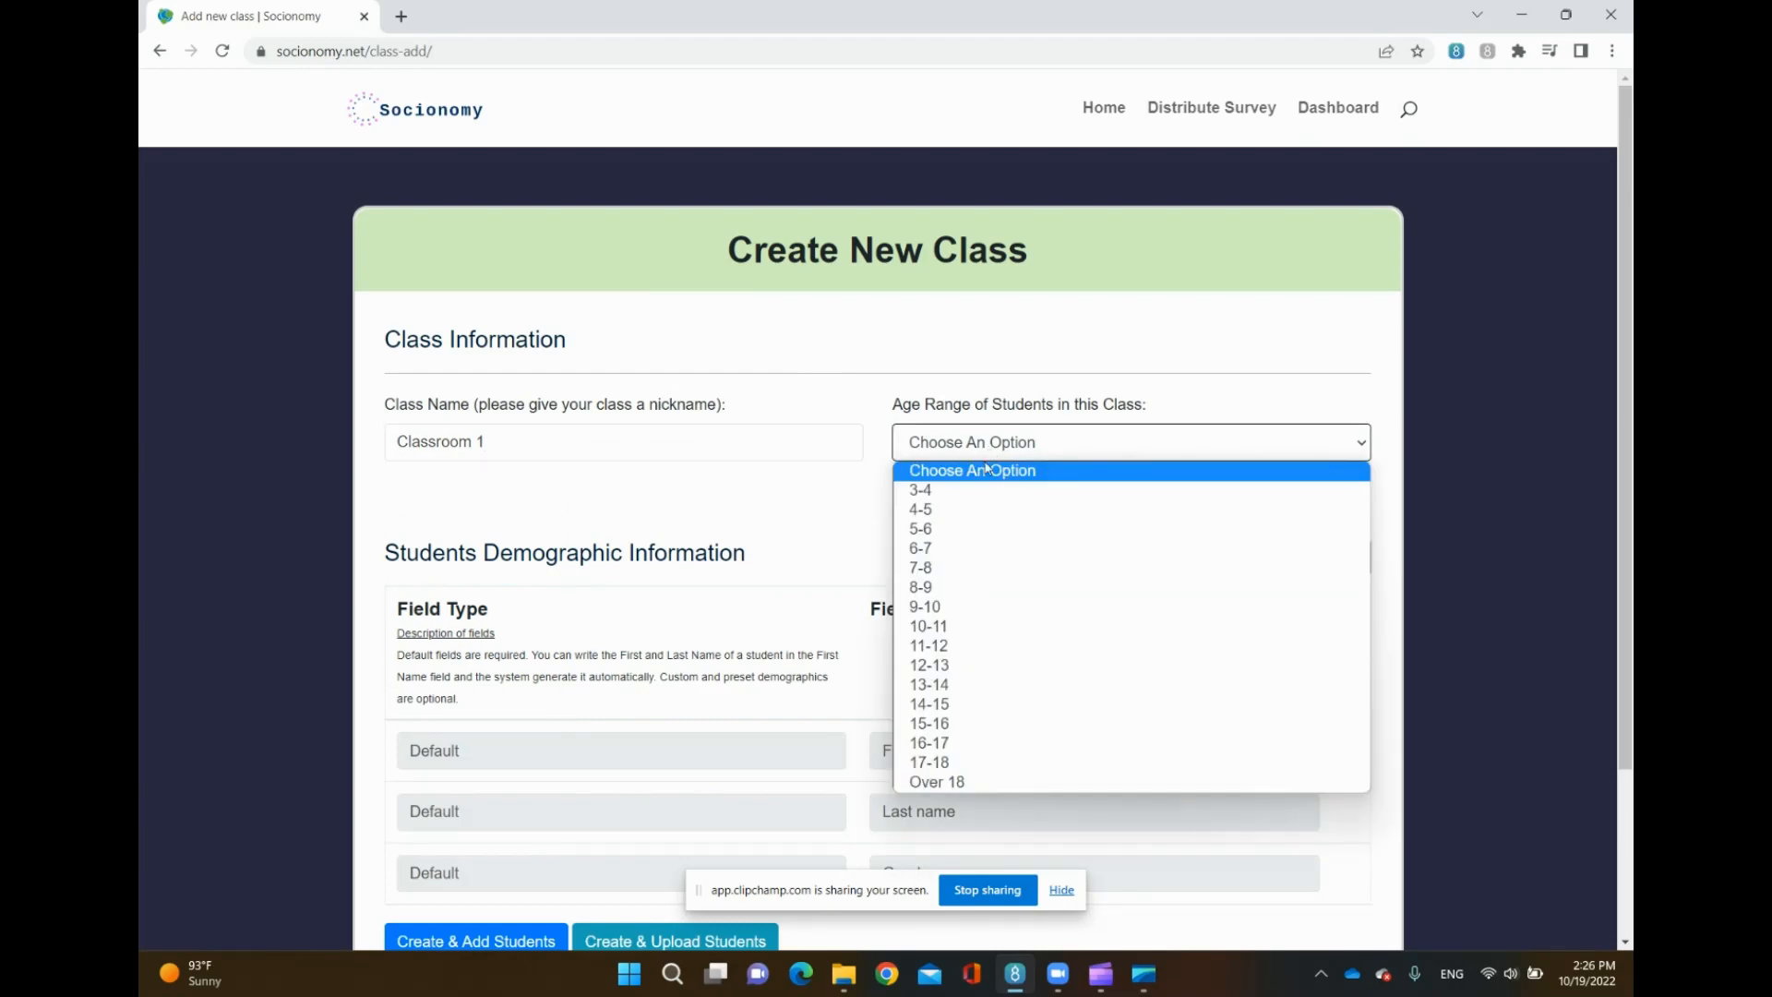
click(985, 647)
scroll(828, 525, down, 3)
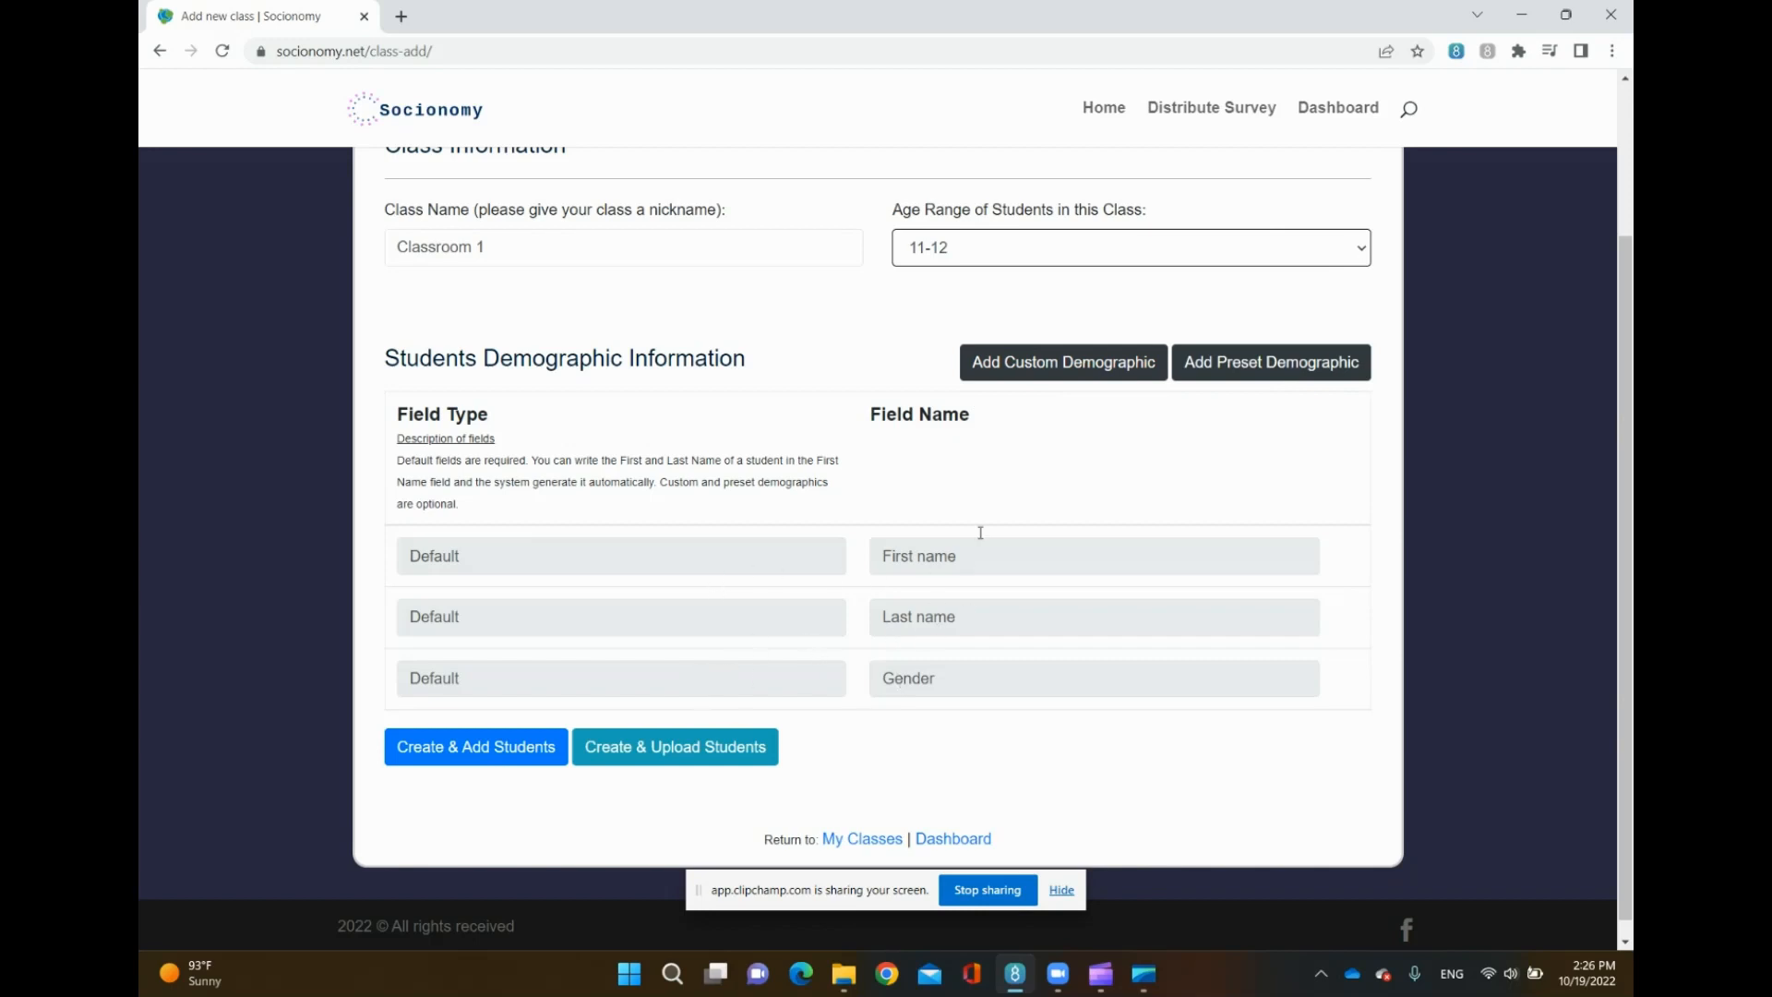
- Add a custom demographic field named Race
click(1130, 362)
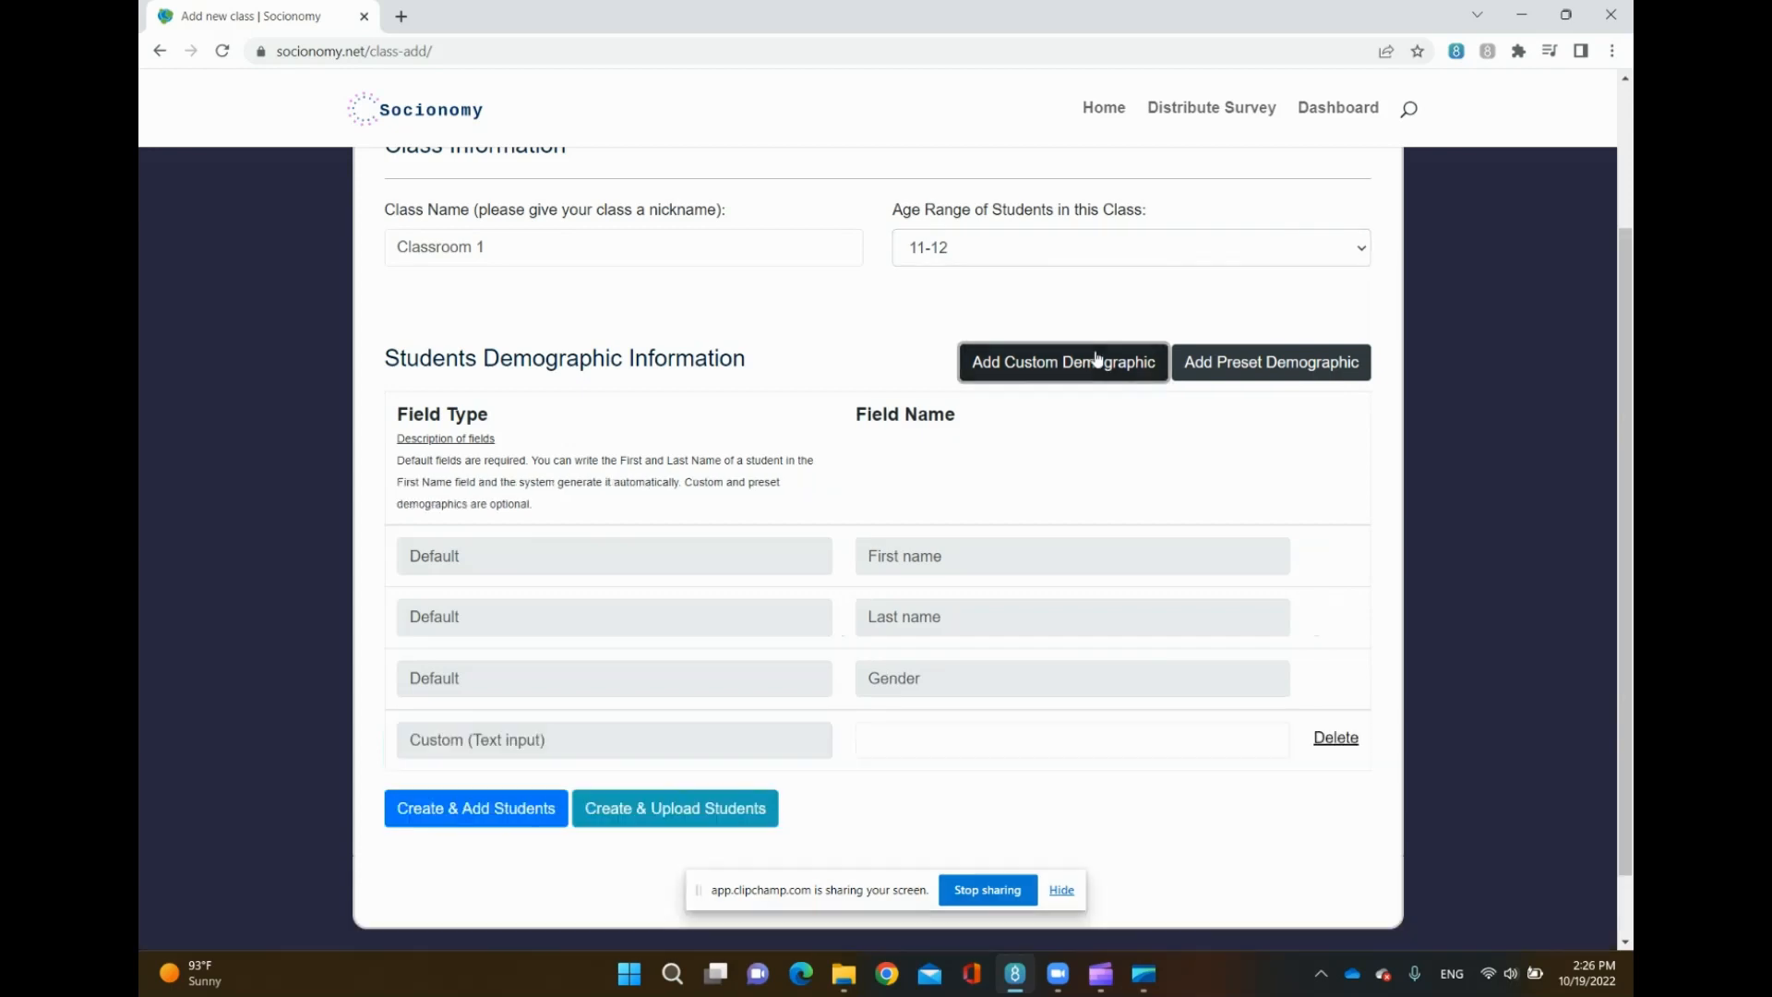
click(932, 742)
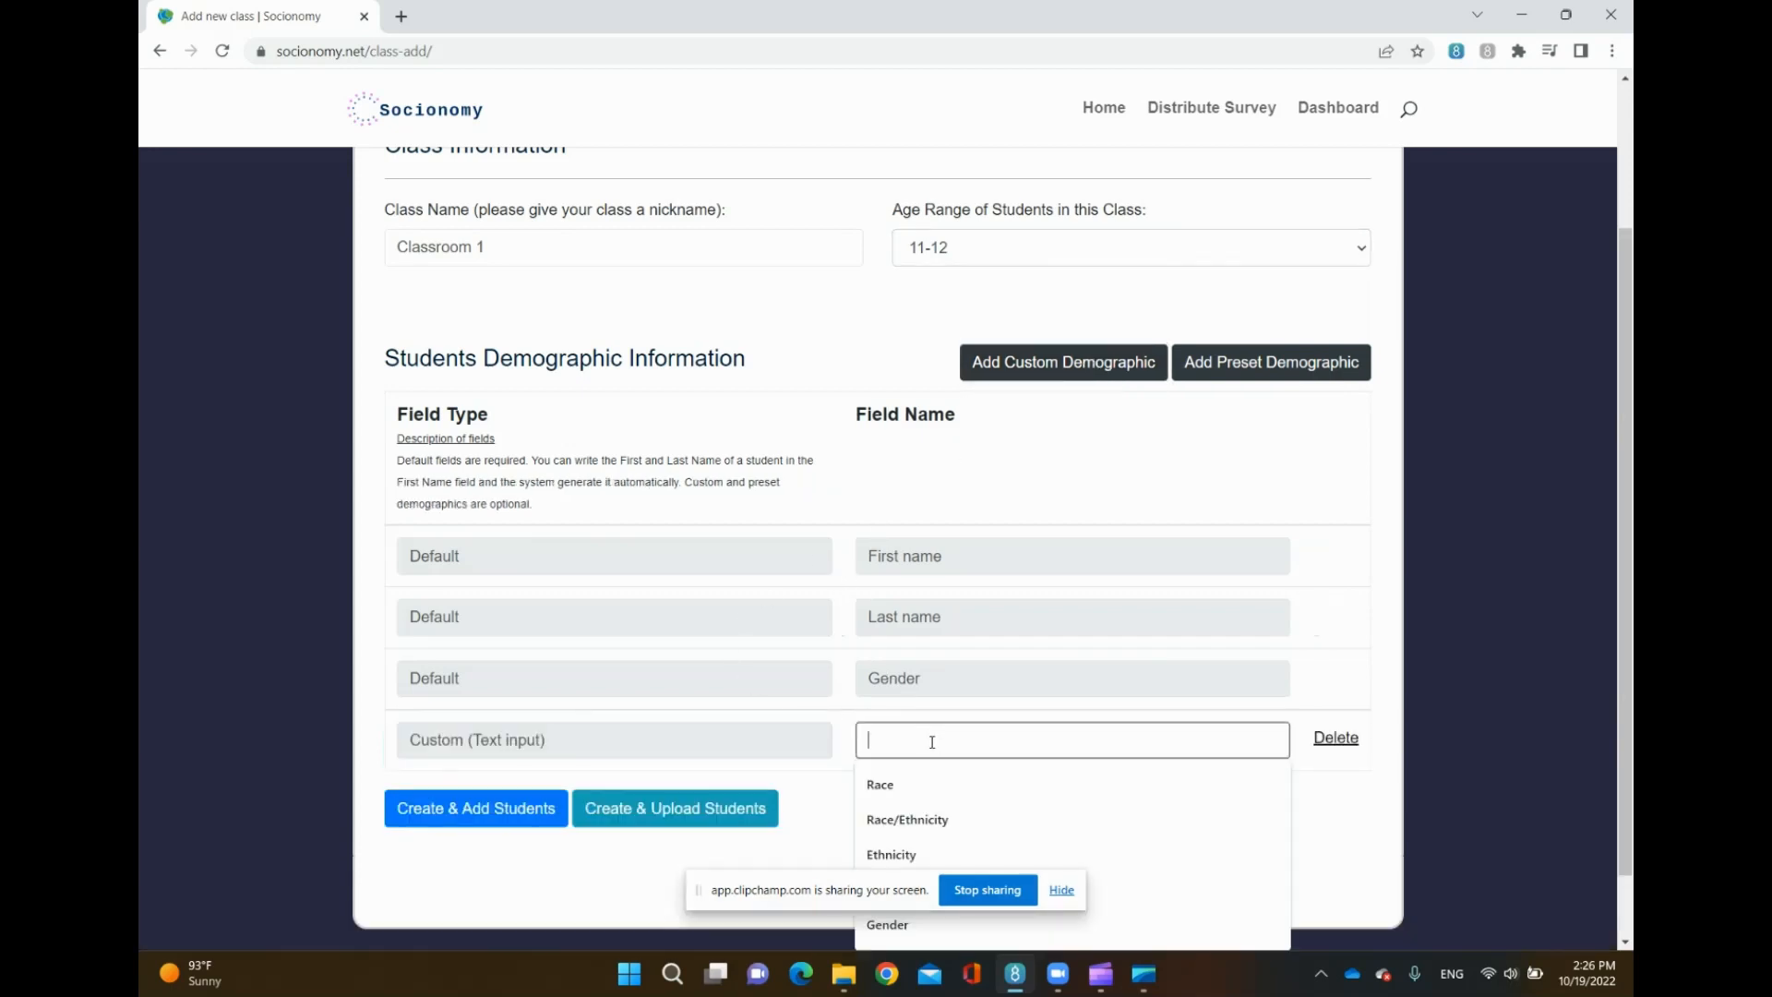
click(888, 783)
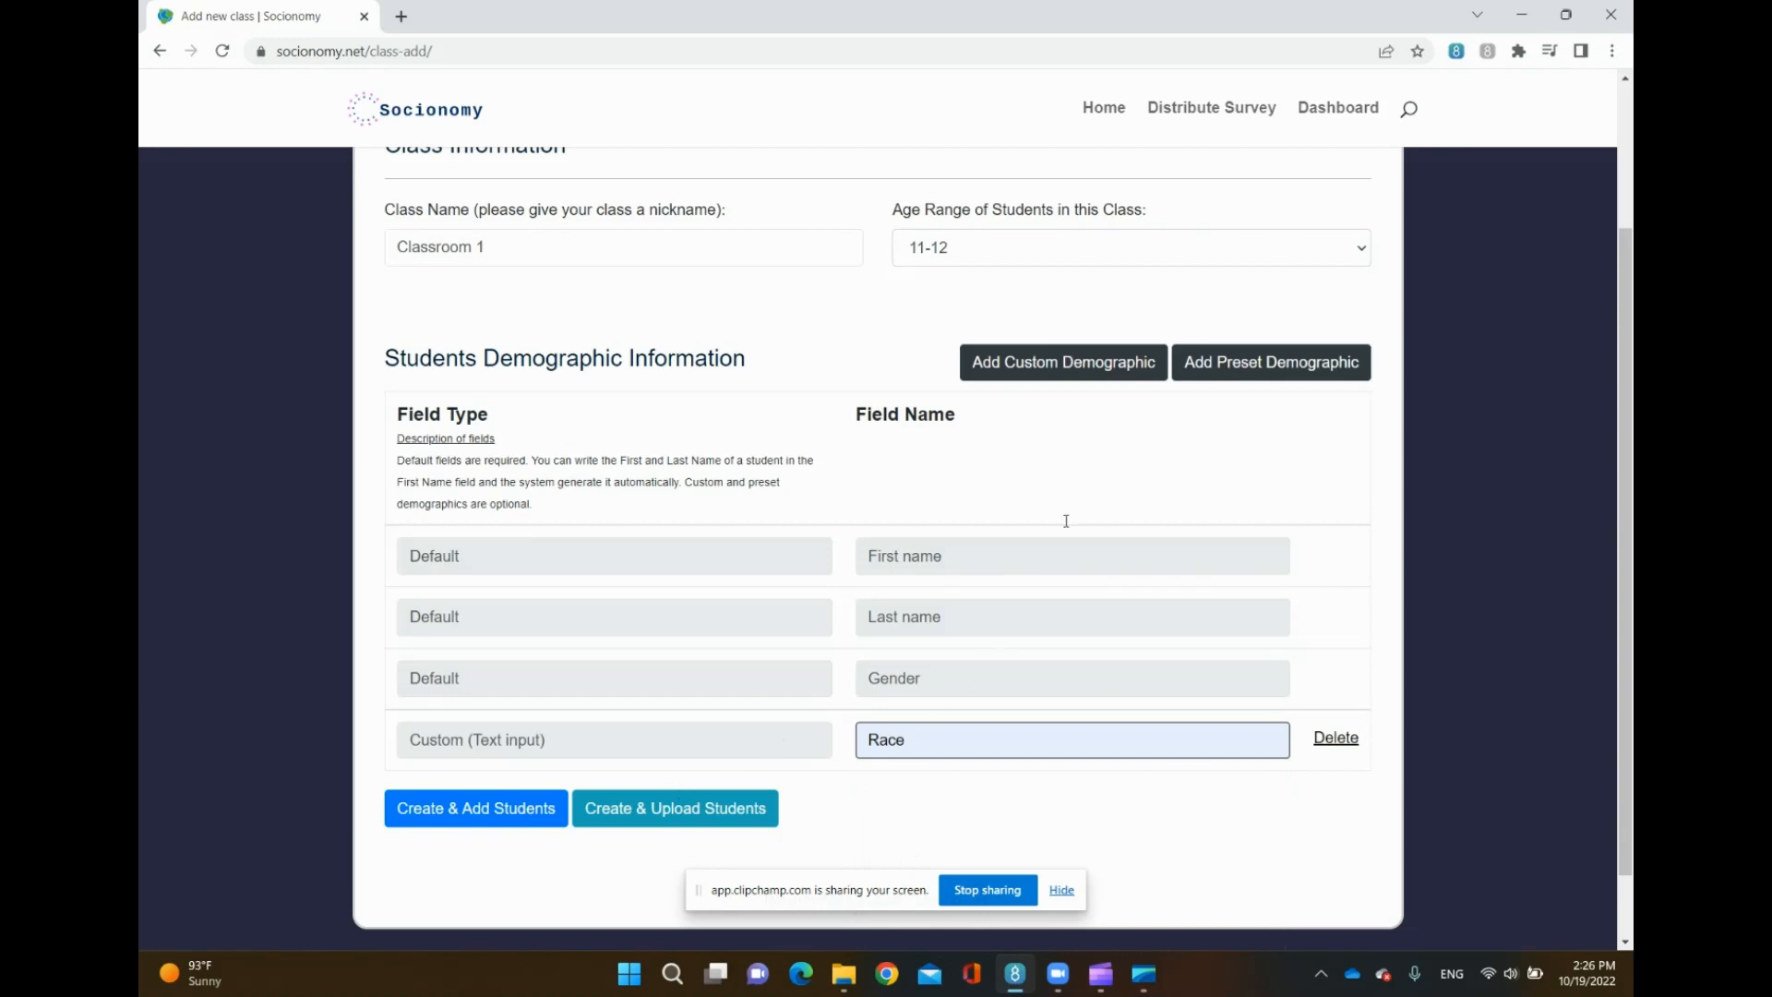
- Add a second custom demographic field named Disability
click(1052, 362)
click(878, 802)
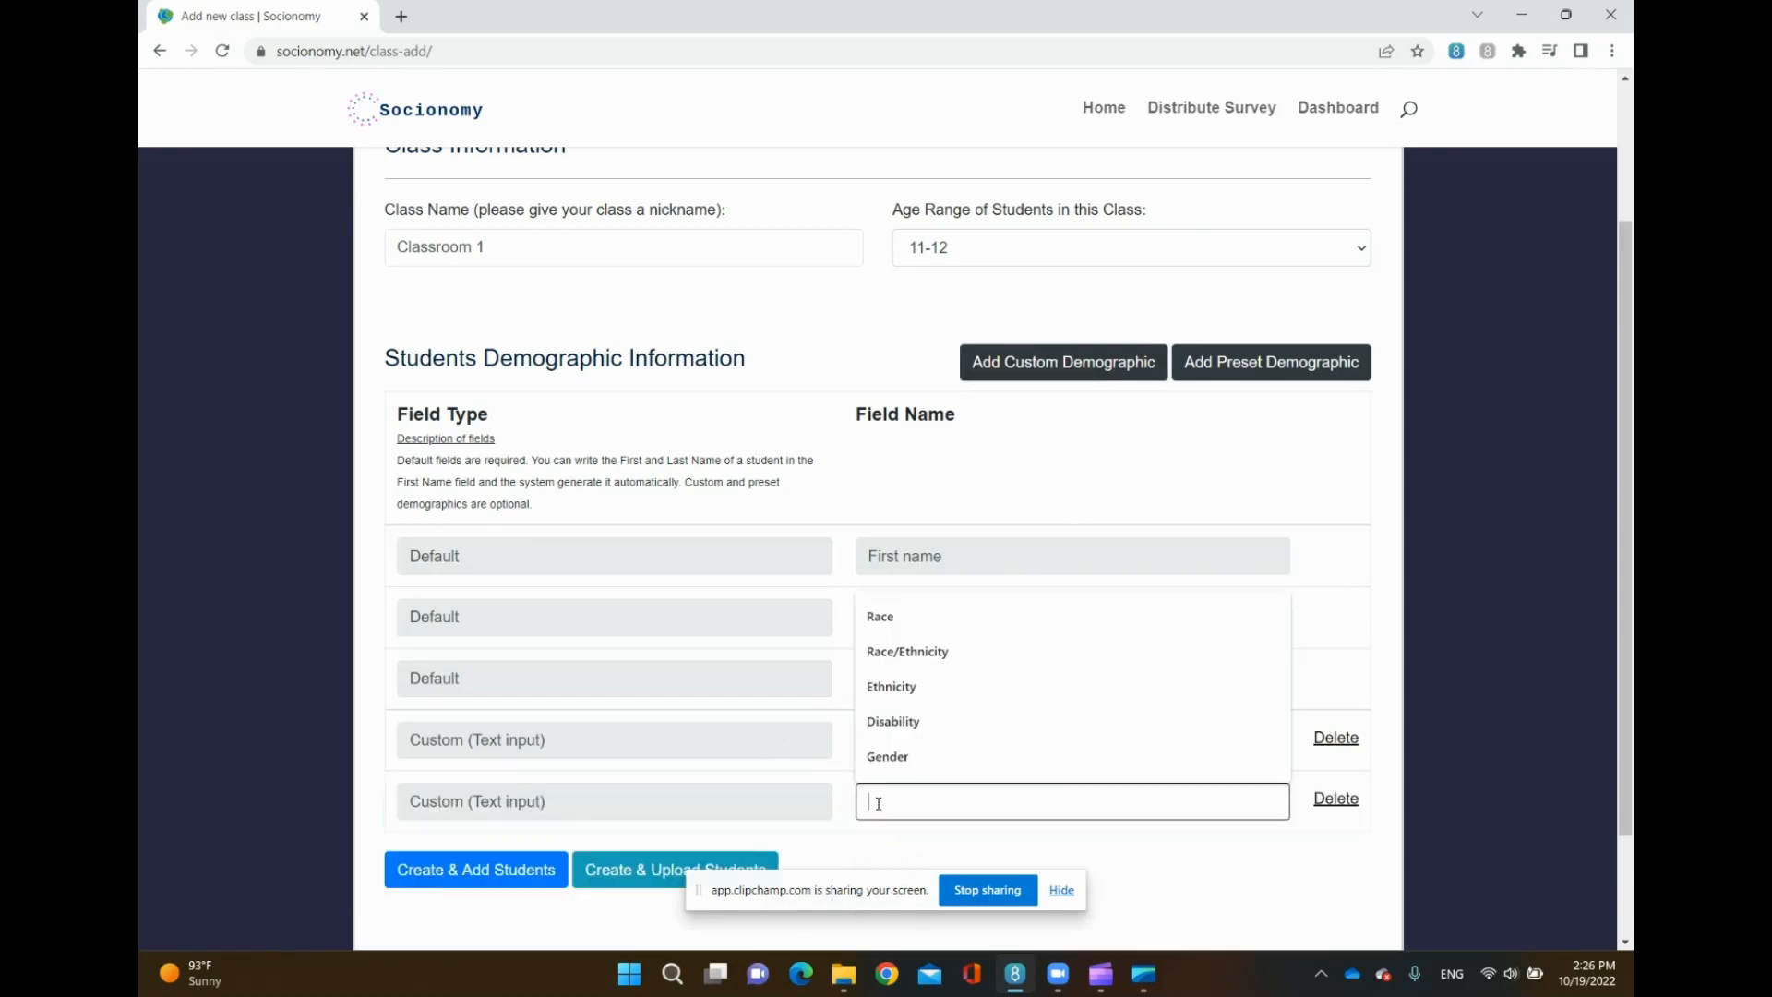
click(912, 725)
scroll(913, 729, down, 2)
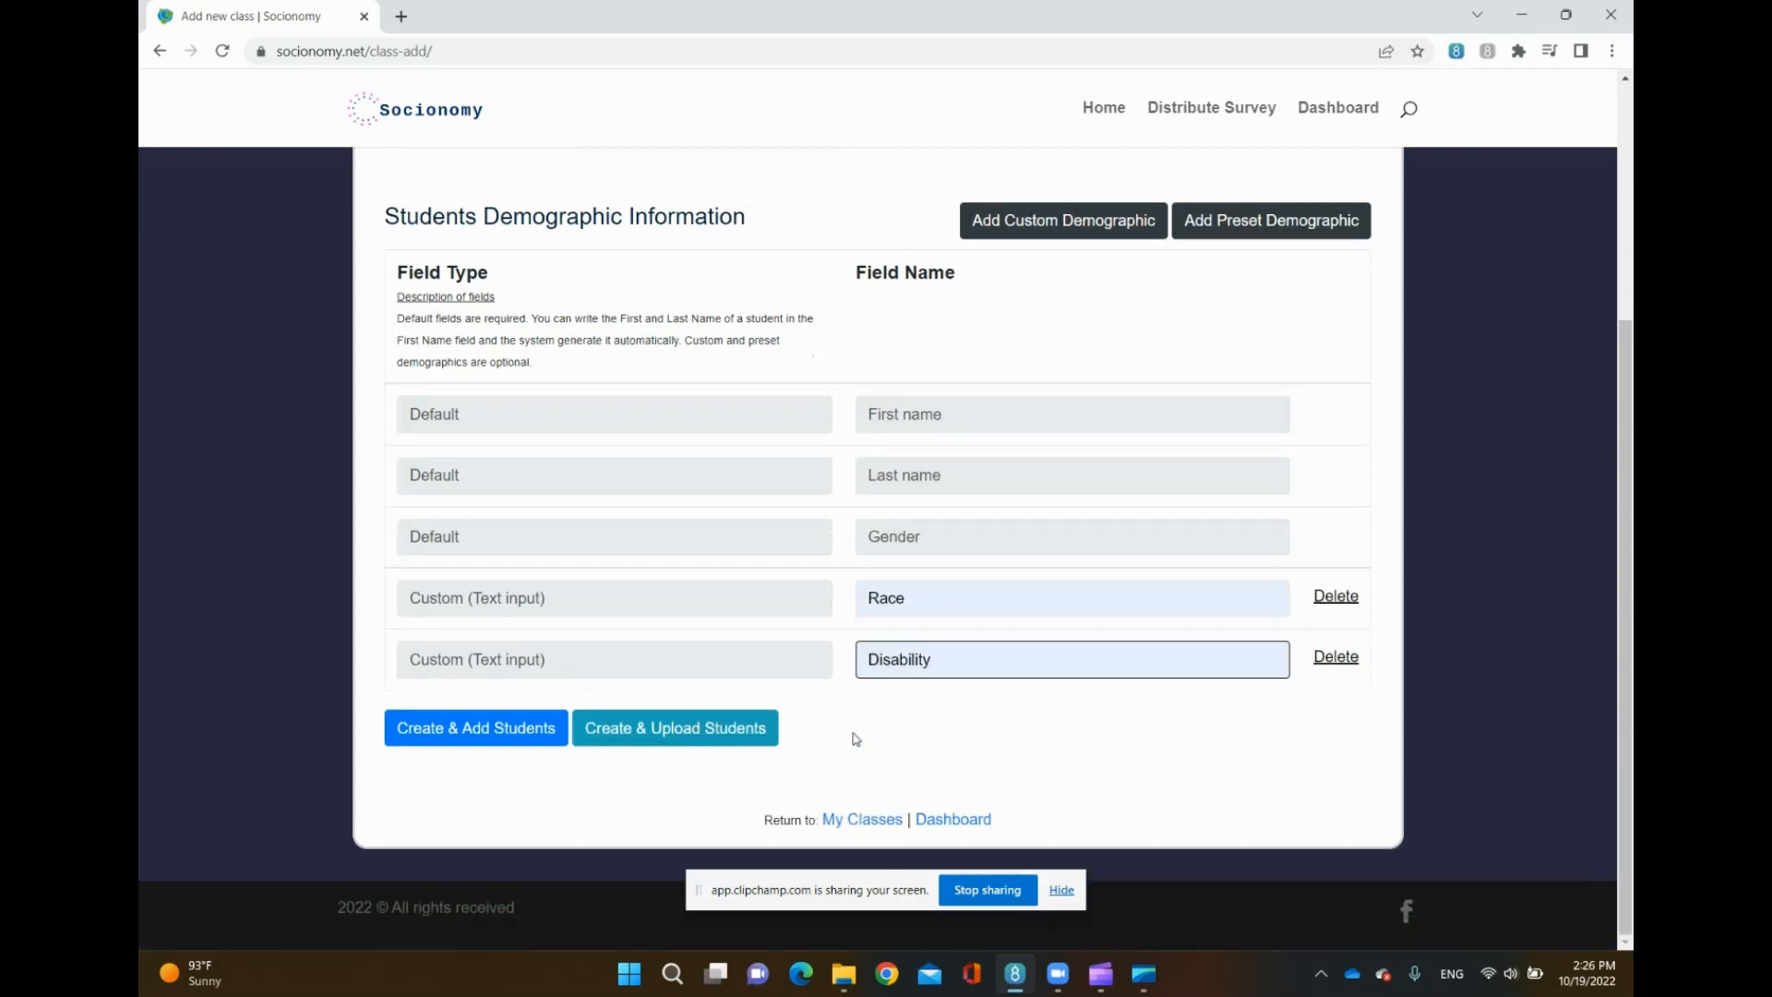
- Add a third custom demographic field named GPA
click(1055, 220)
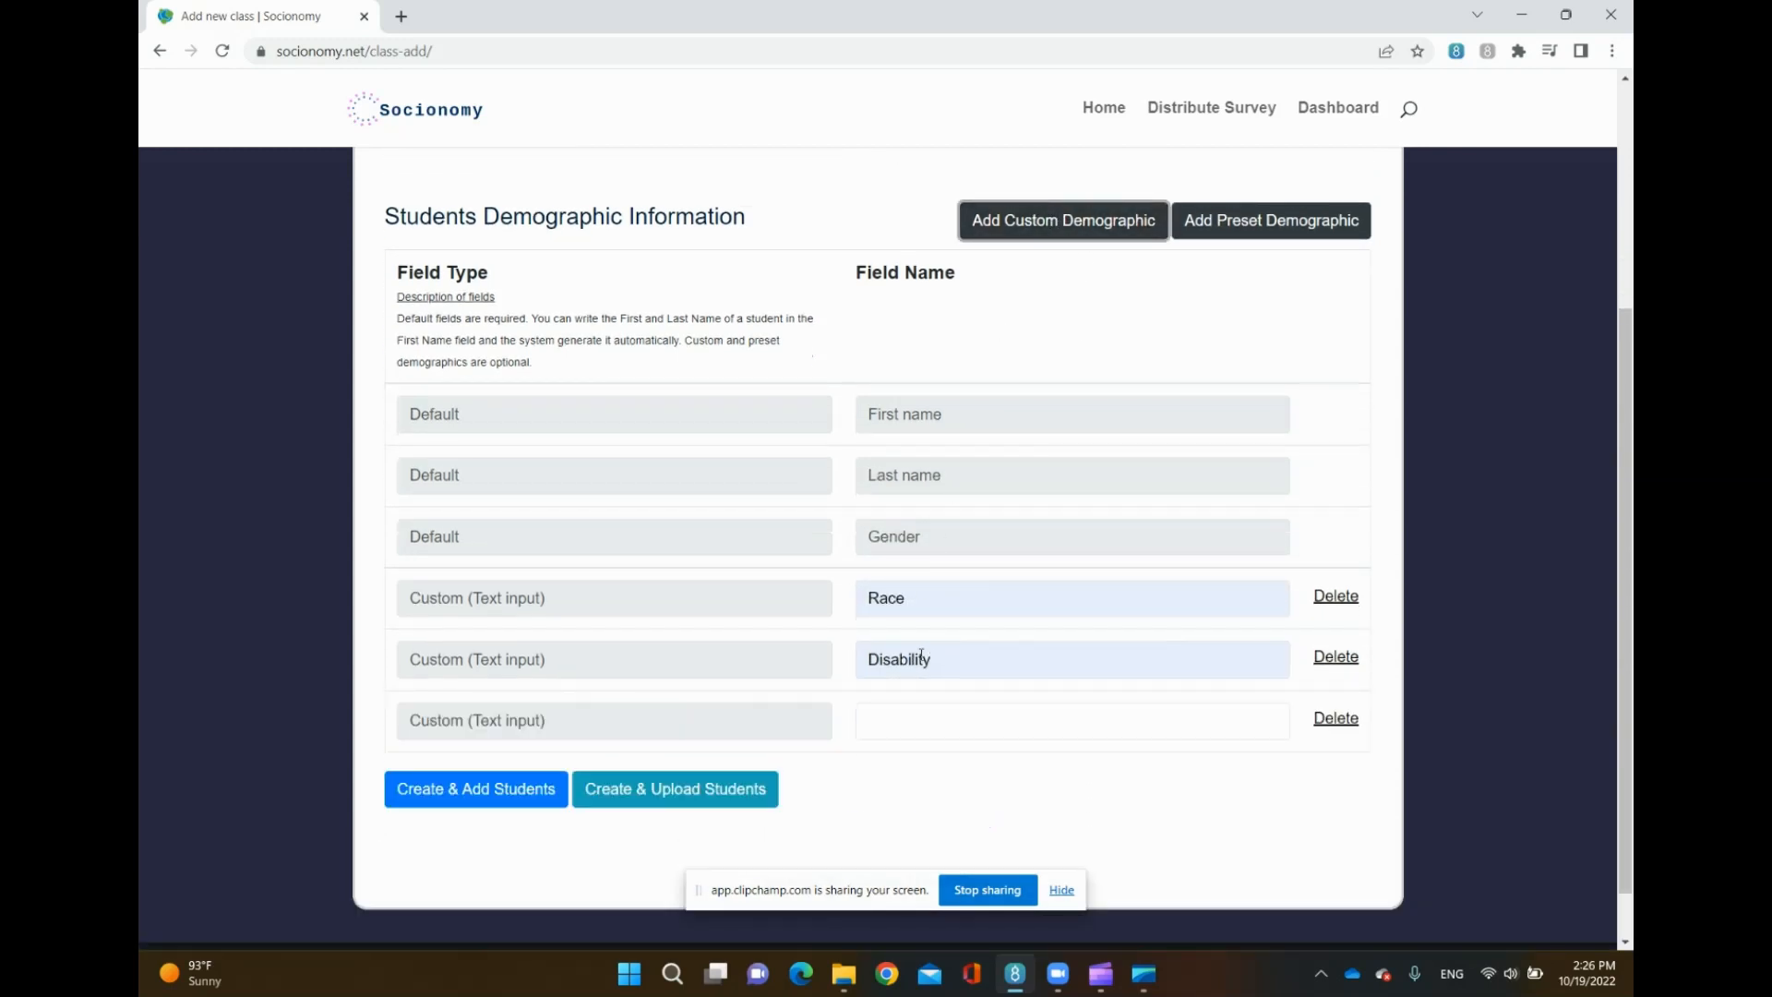
click(912, 718)
scroll(927, 702, down, 1)
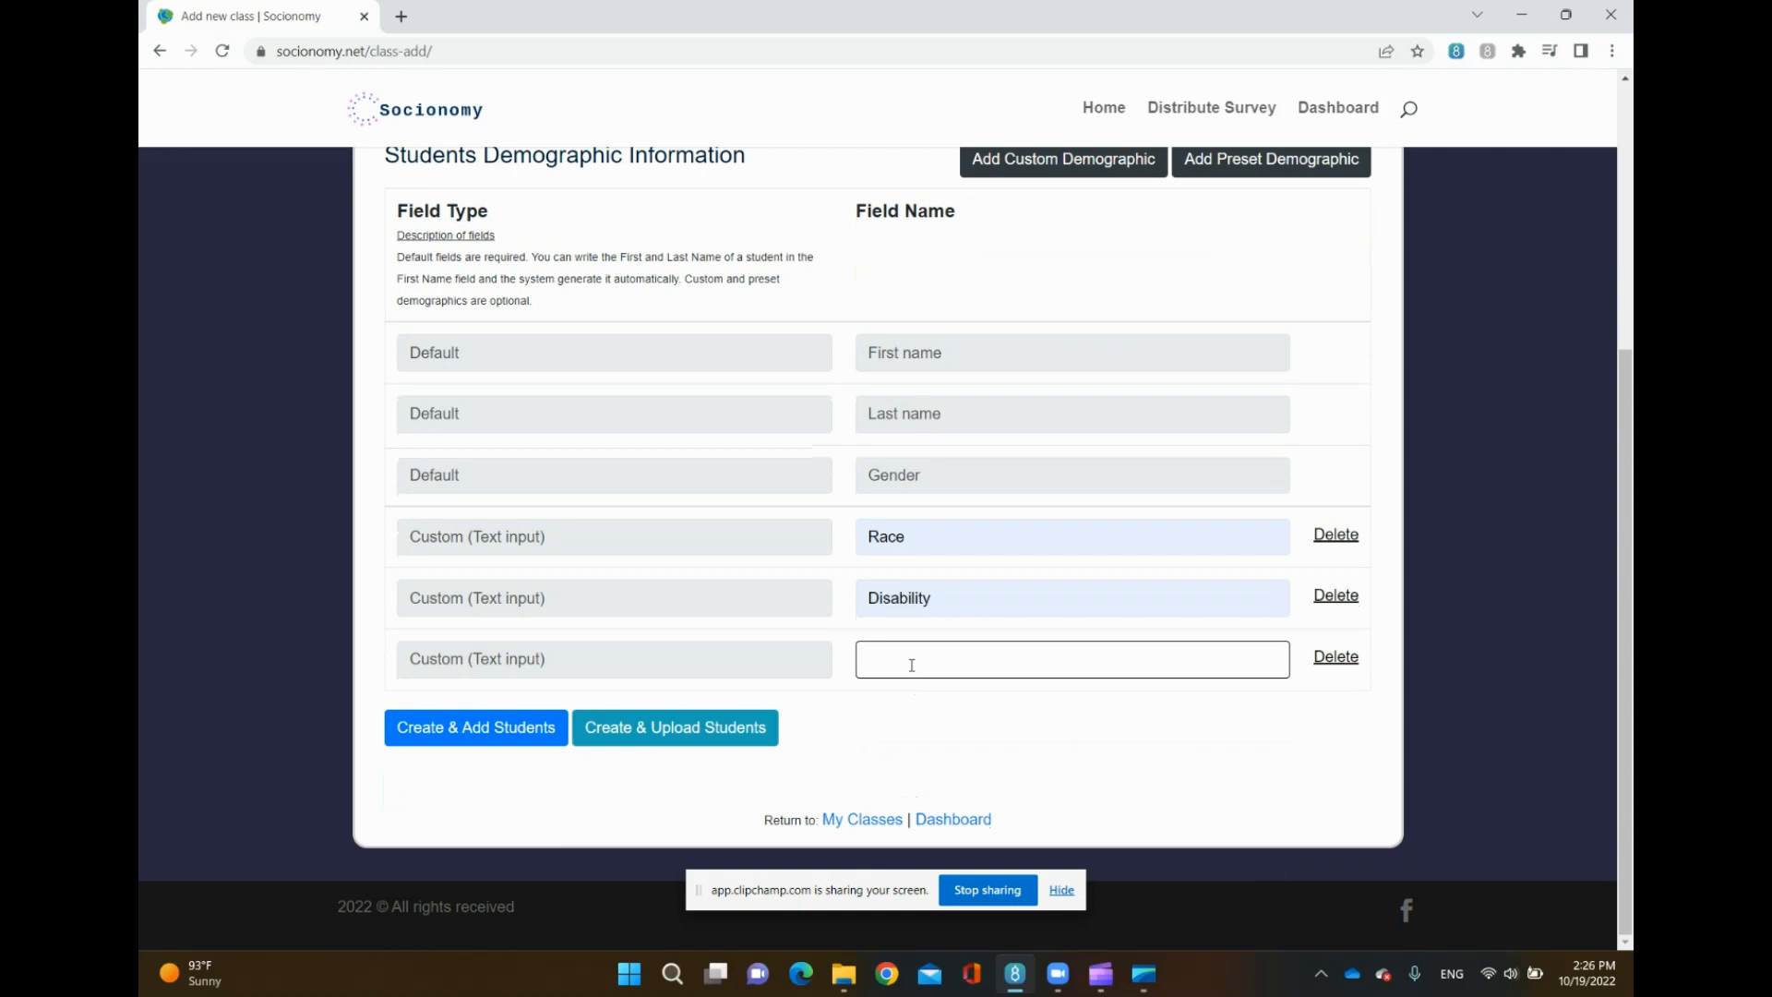
click(912, 664)
text(GPA)
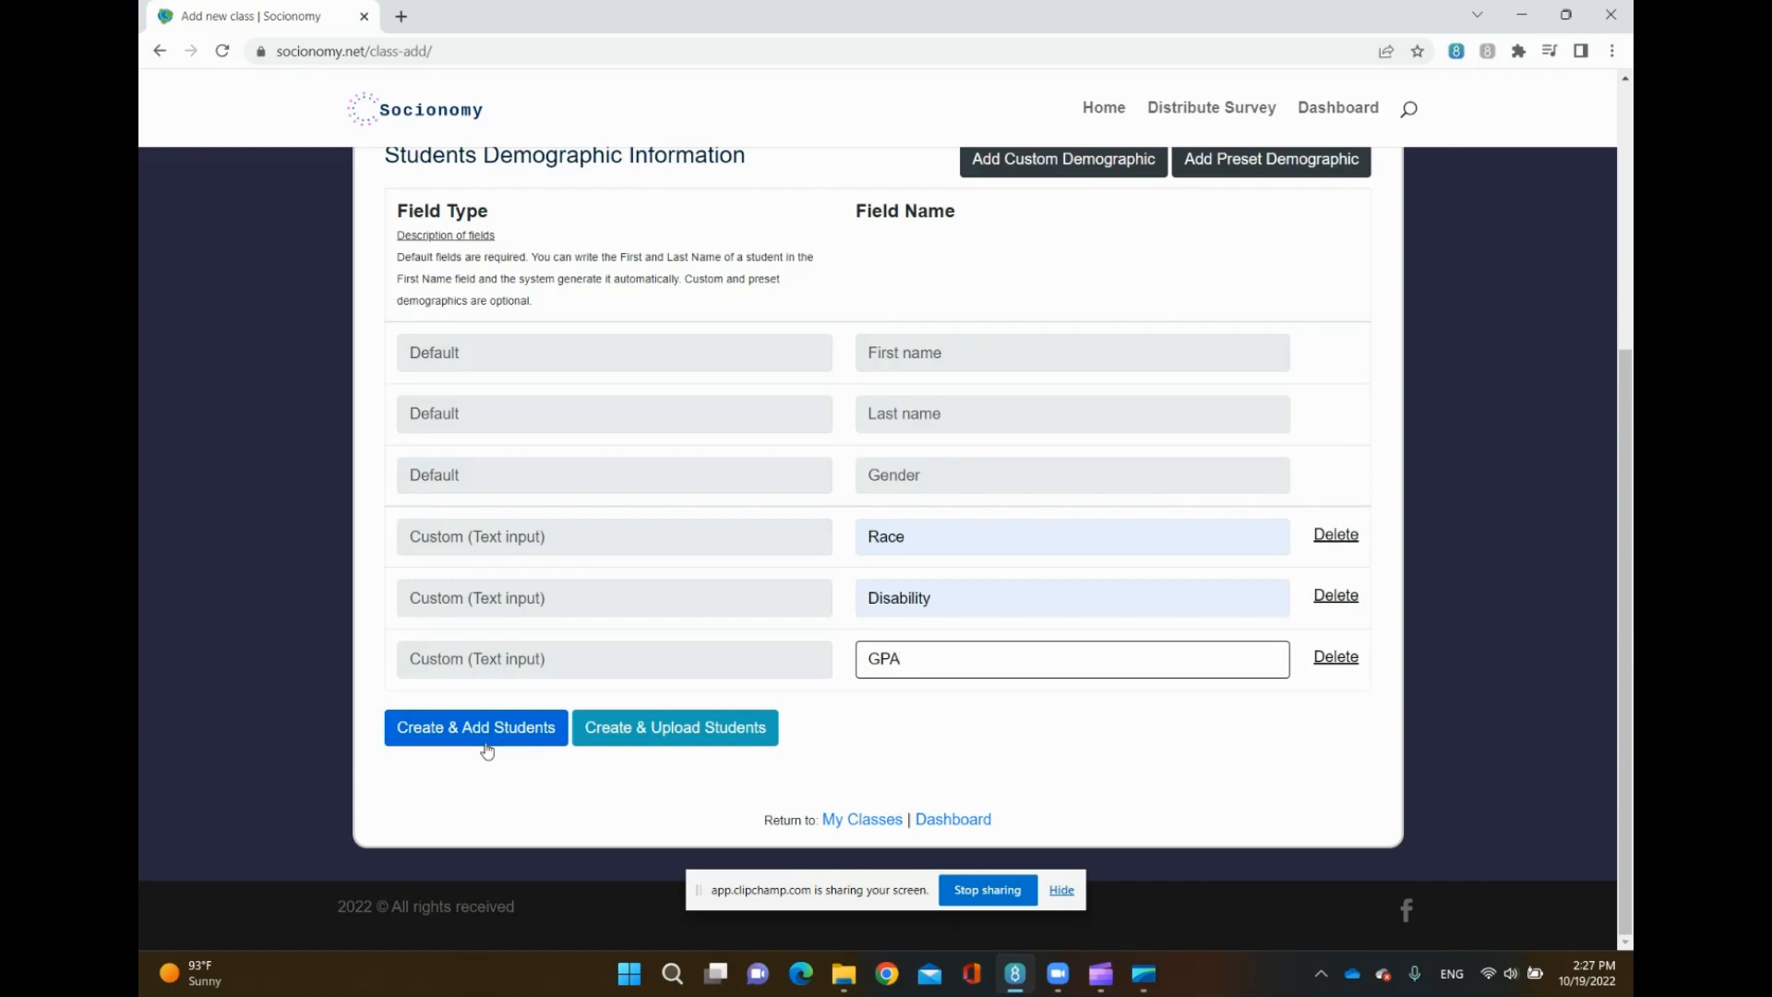
- Create the class for uploading students and download the sample CSV template
click(659, 736)
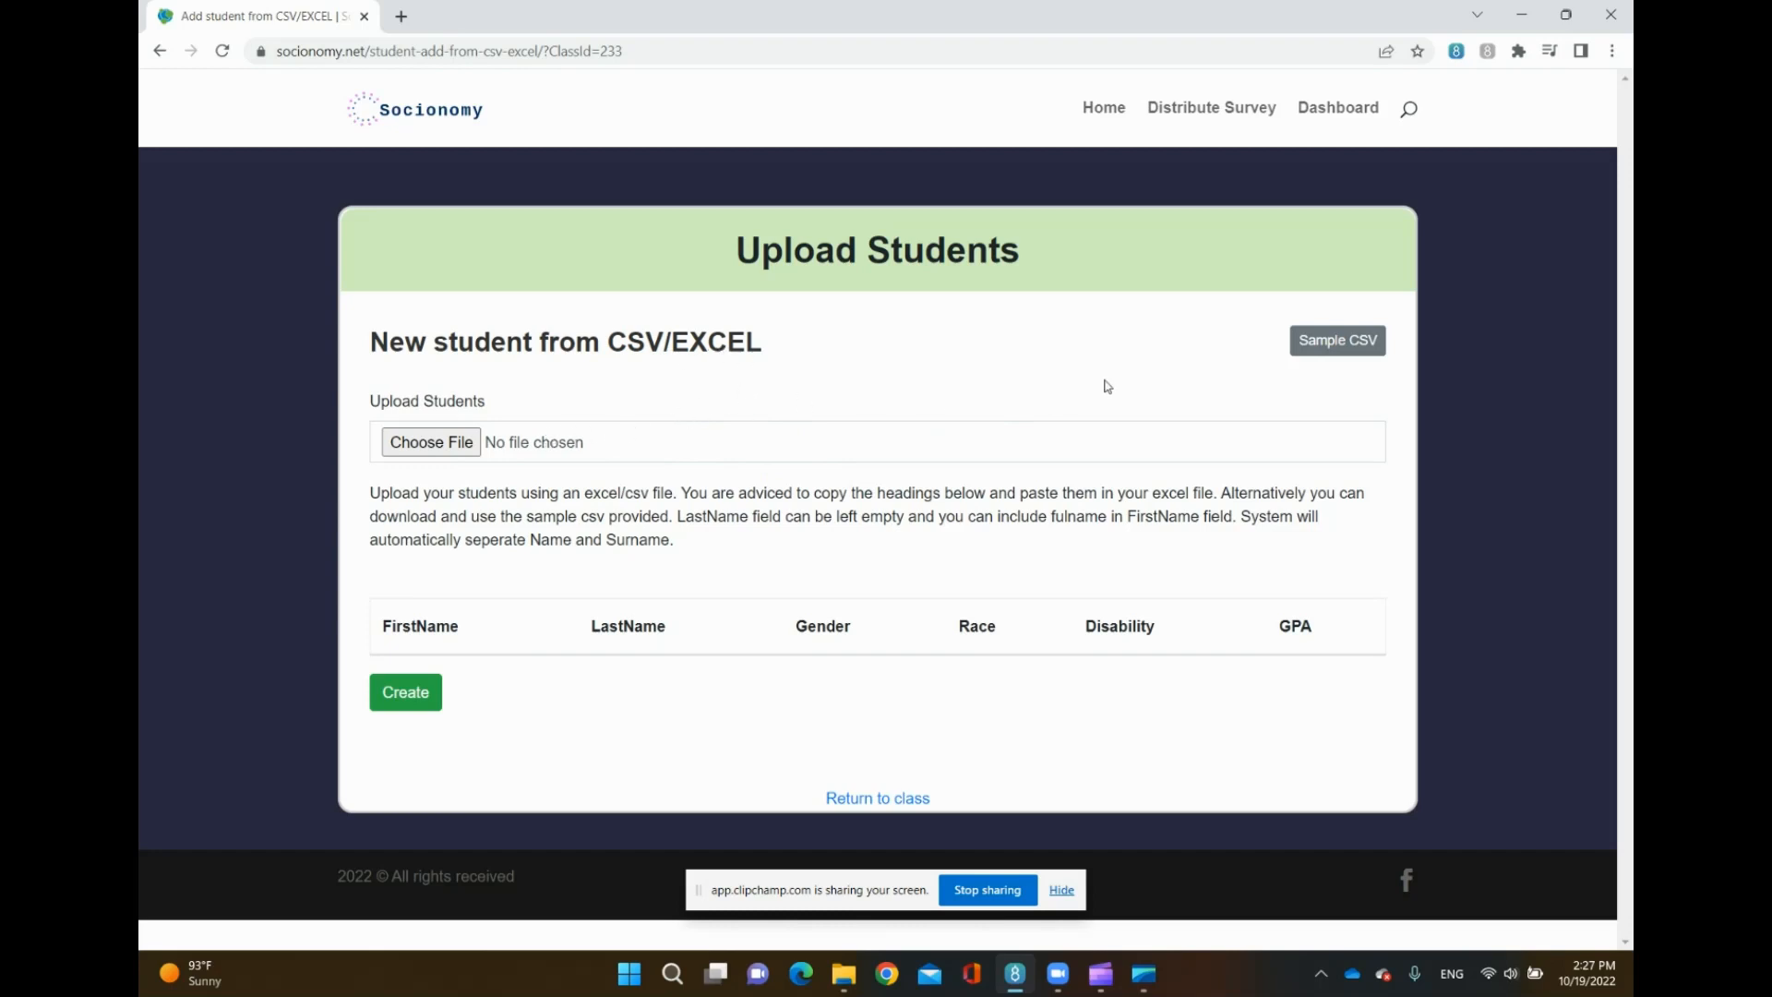
click(1325, 349)
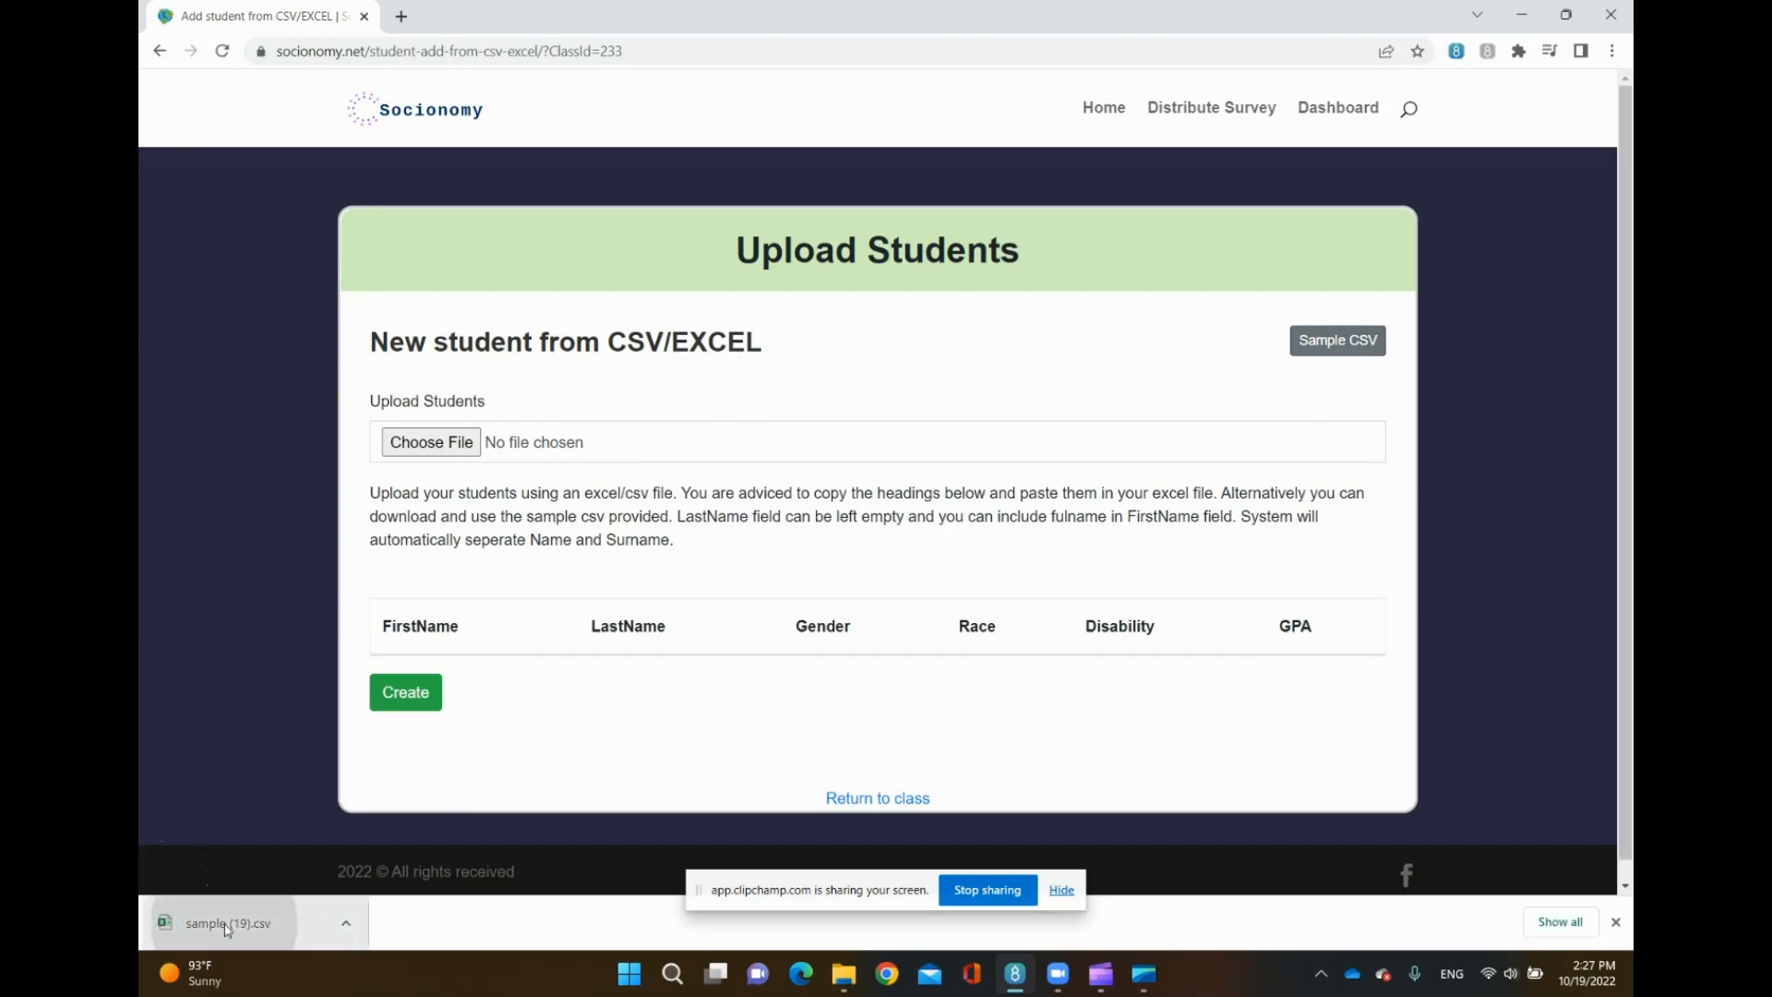
- Open the downloaded sample CSV and dismiss the document recovery files
click(232, 918)
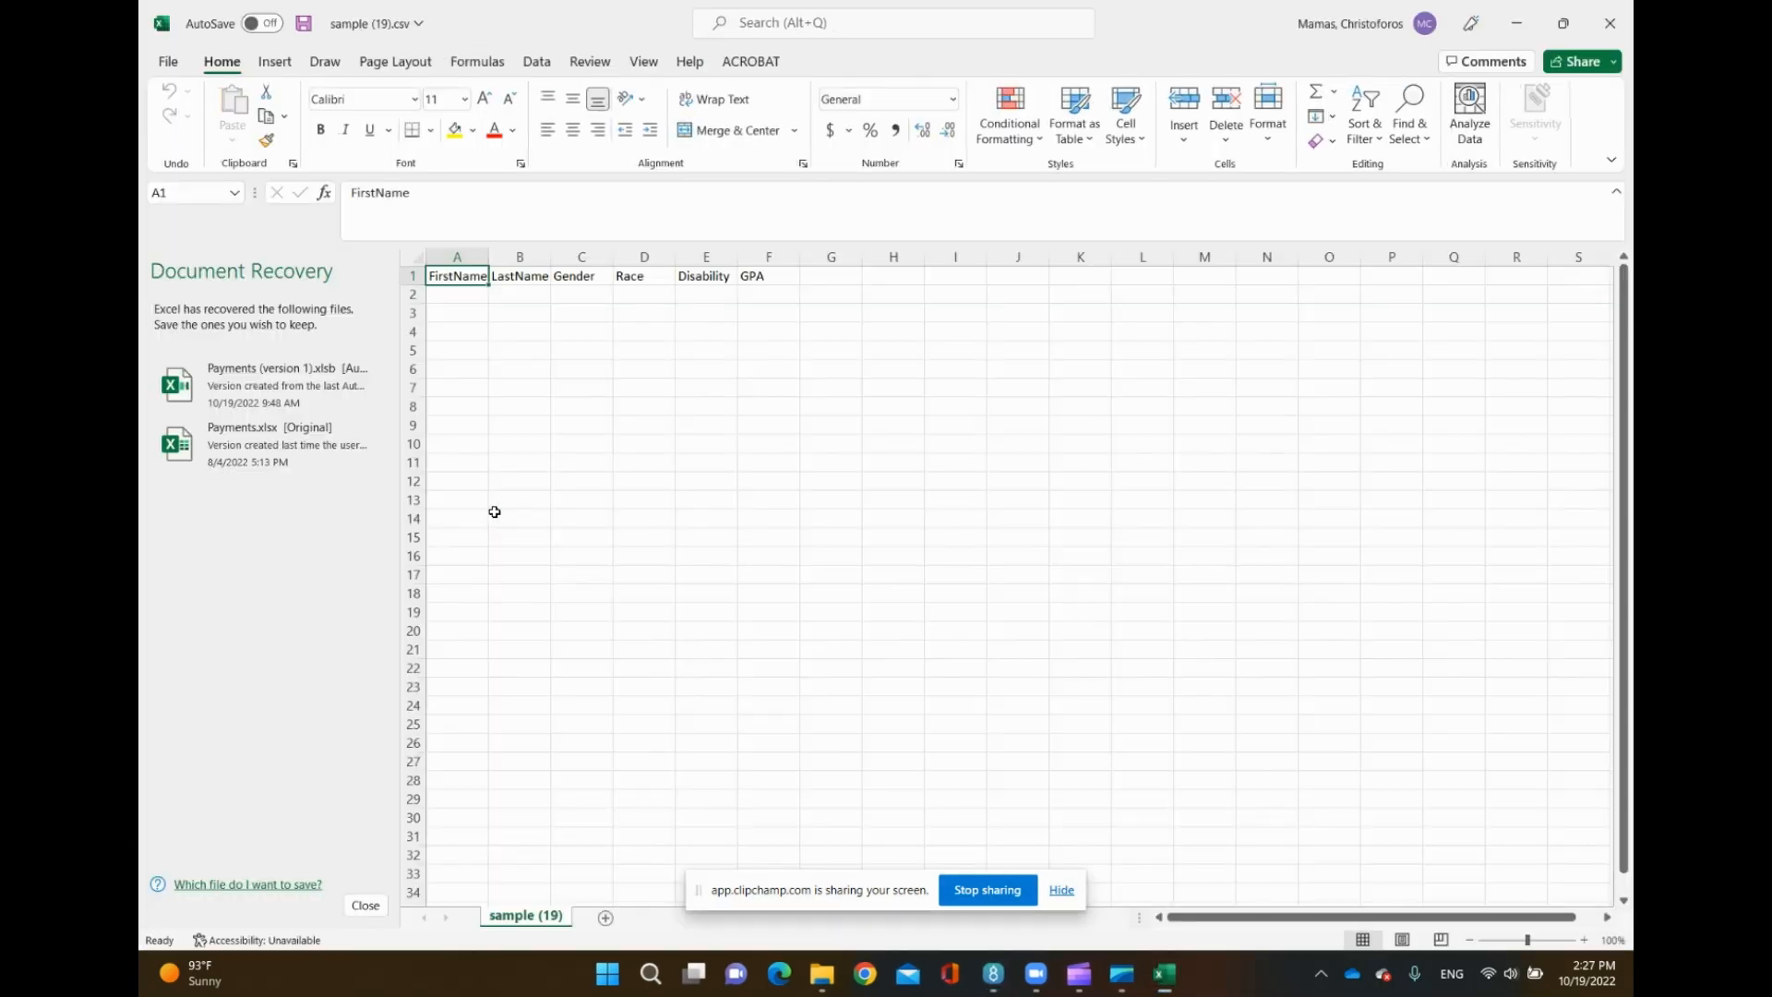
click(365, 905)
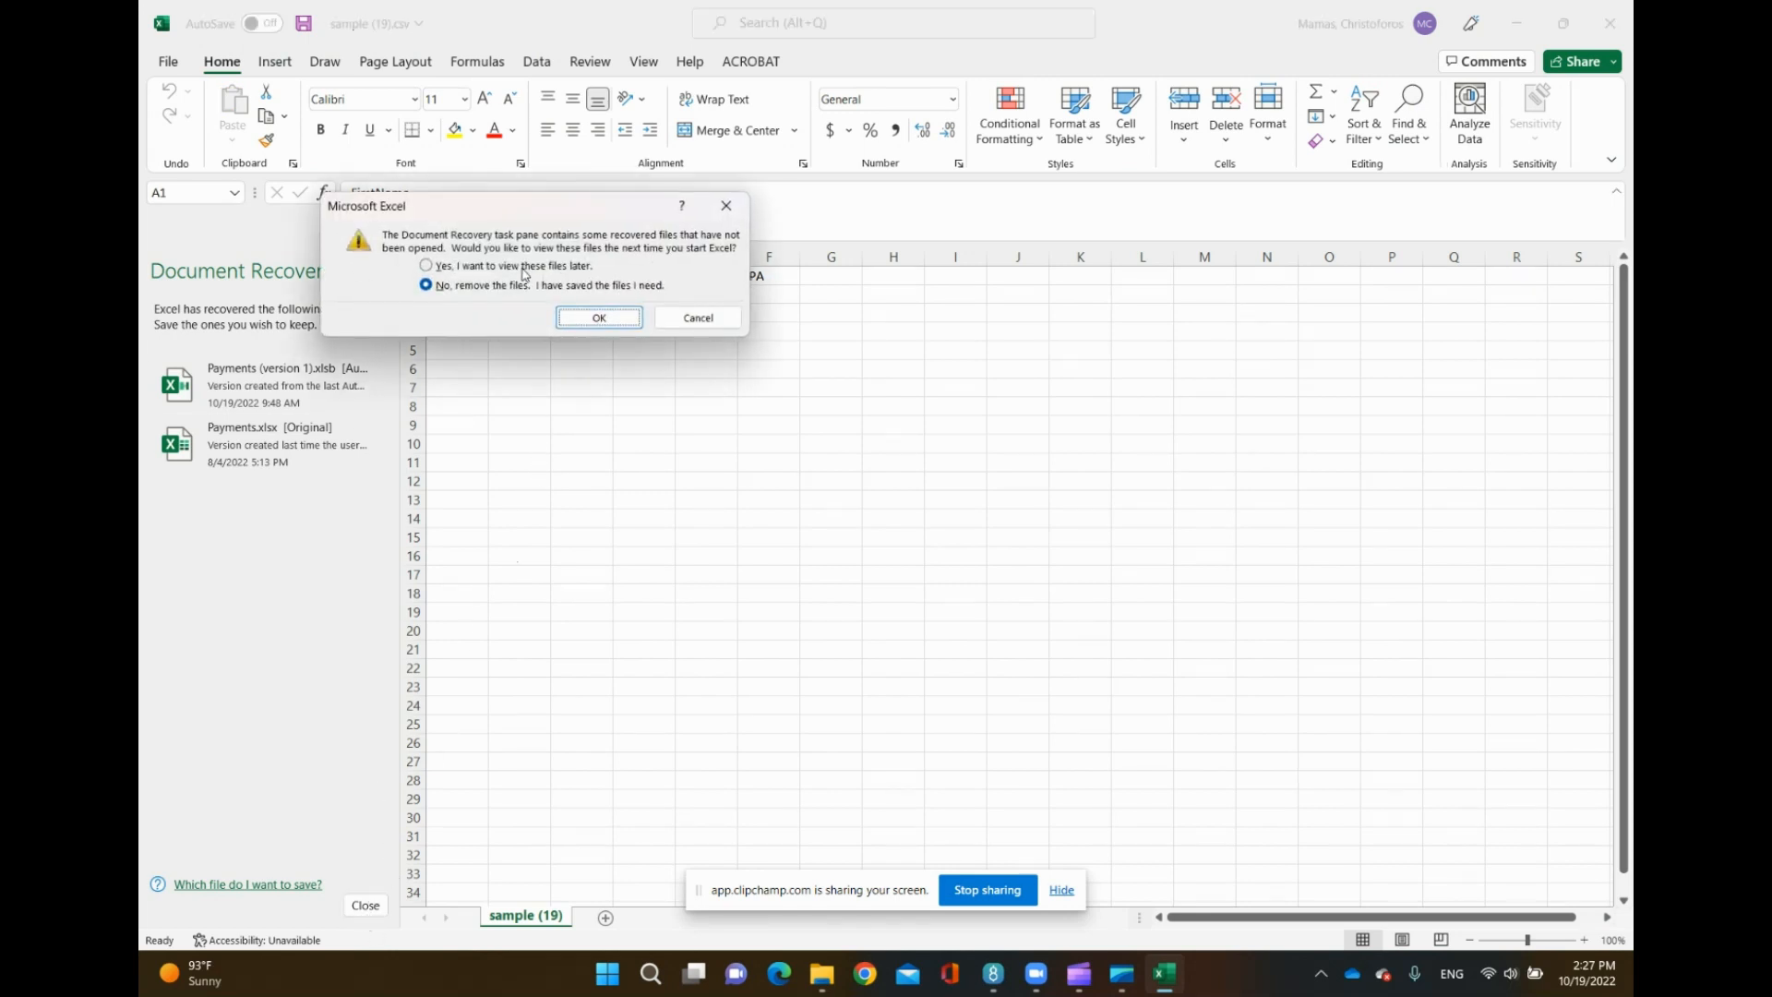
click(592, 320)
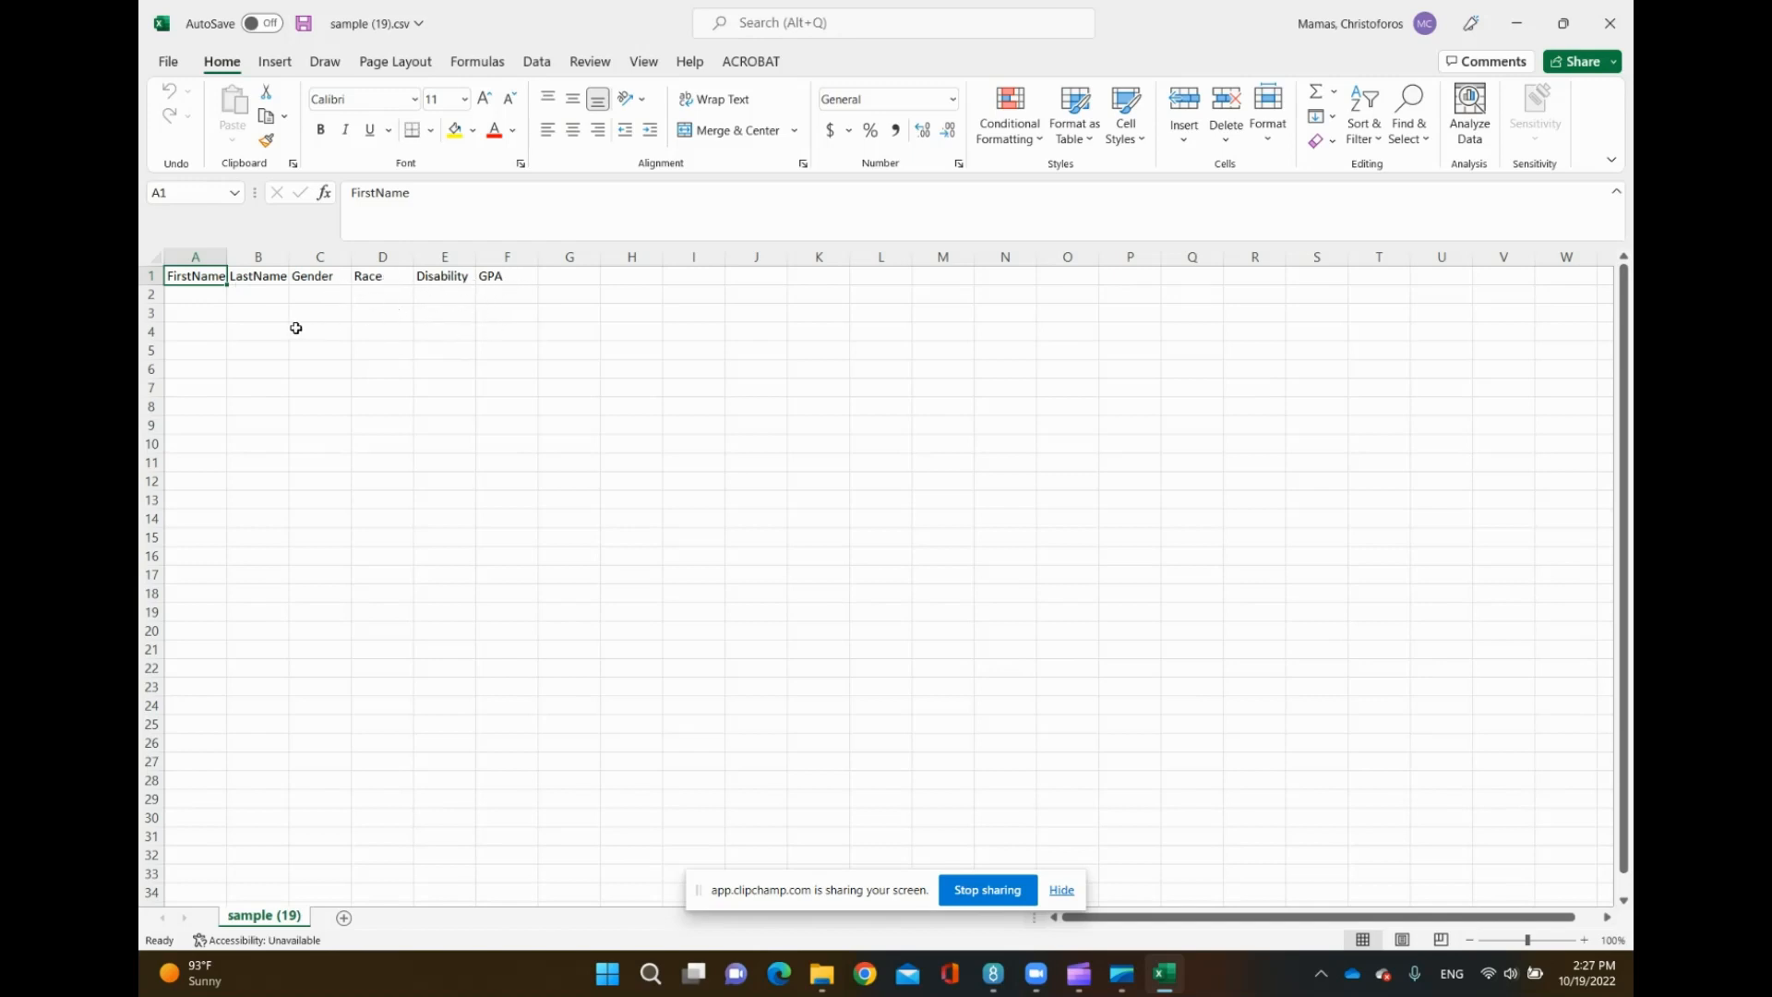
- Widen column A of the sample sheet, then close the workbook without saving
click(190, 297)
drag(228, 265, 260, 265)
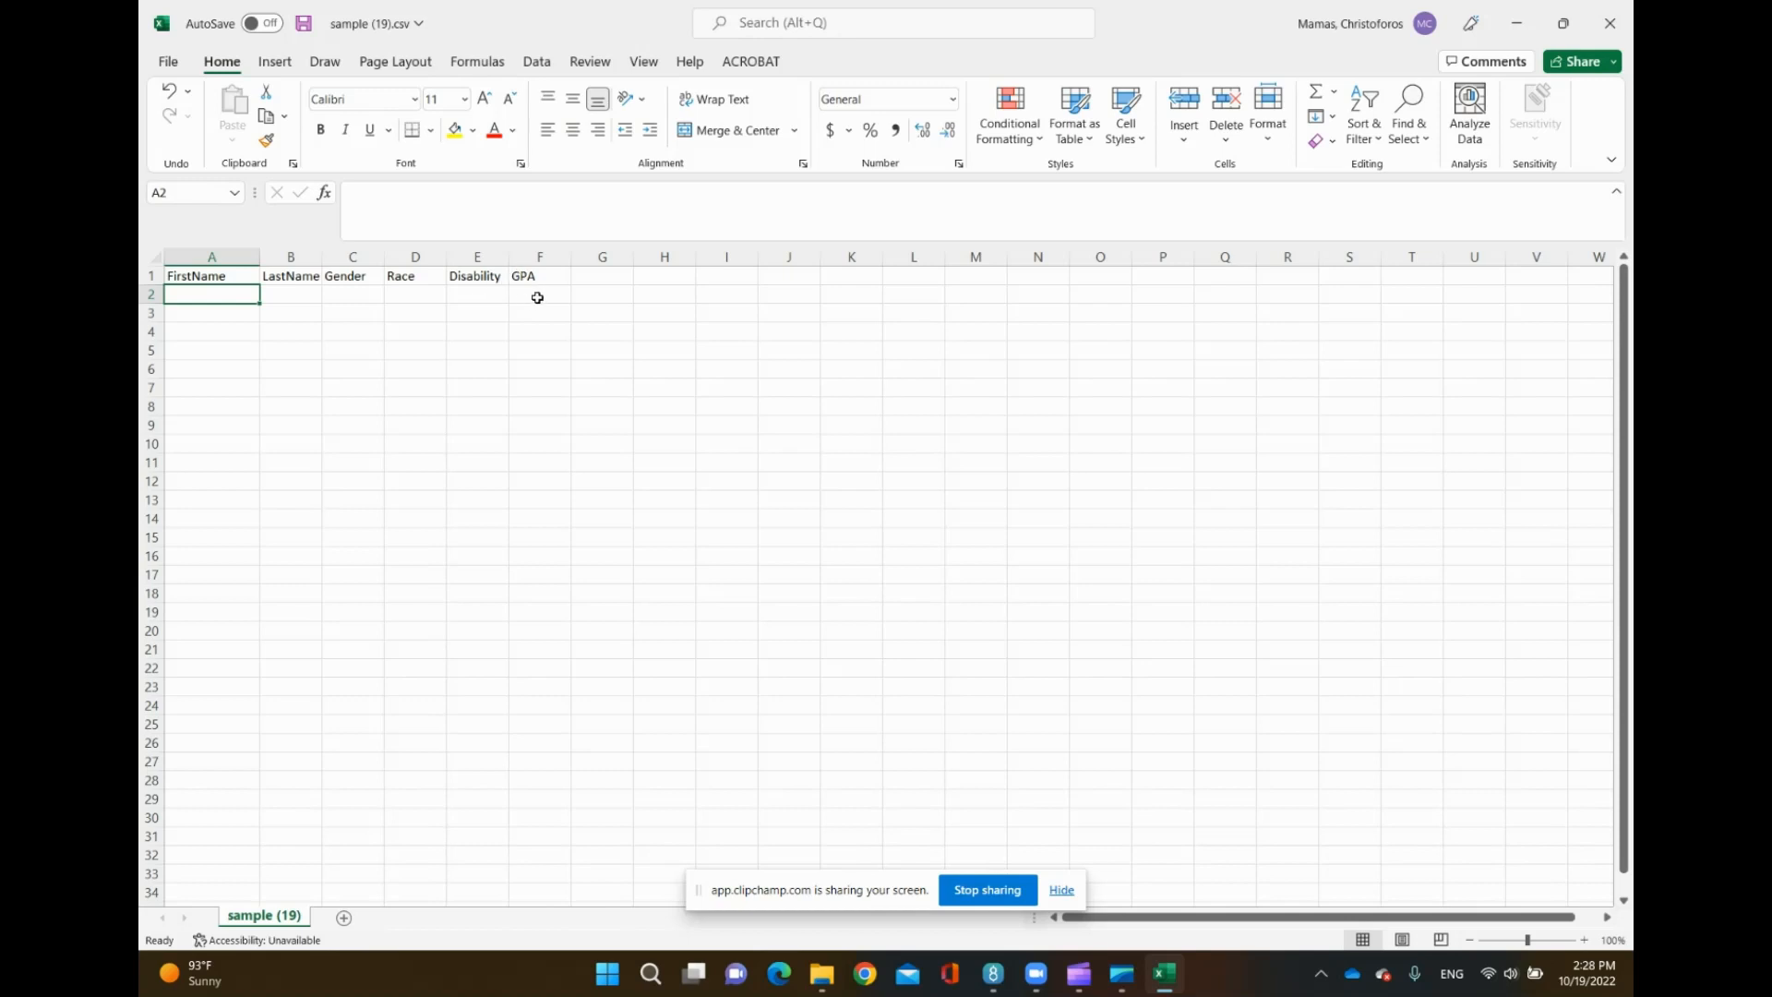
click(157, 65)
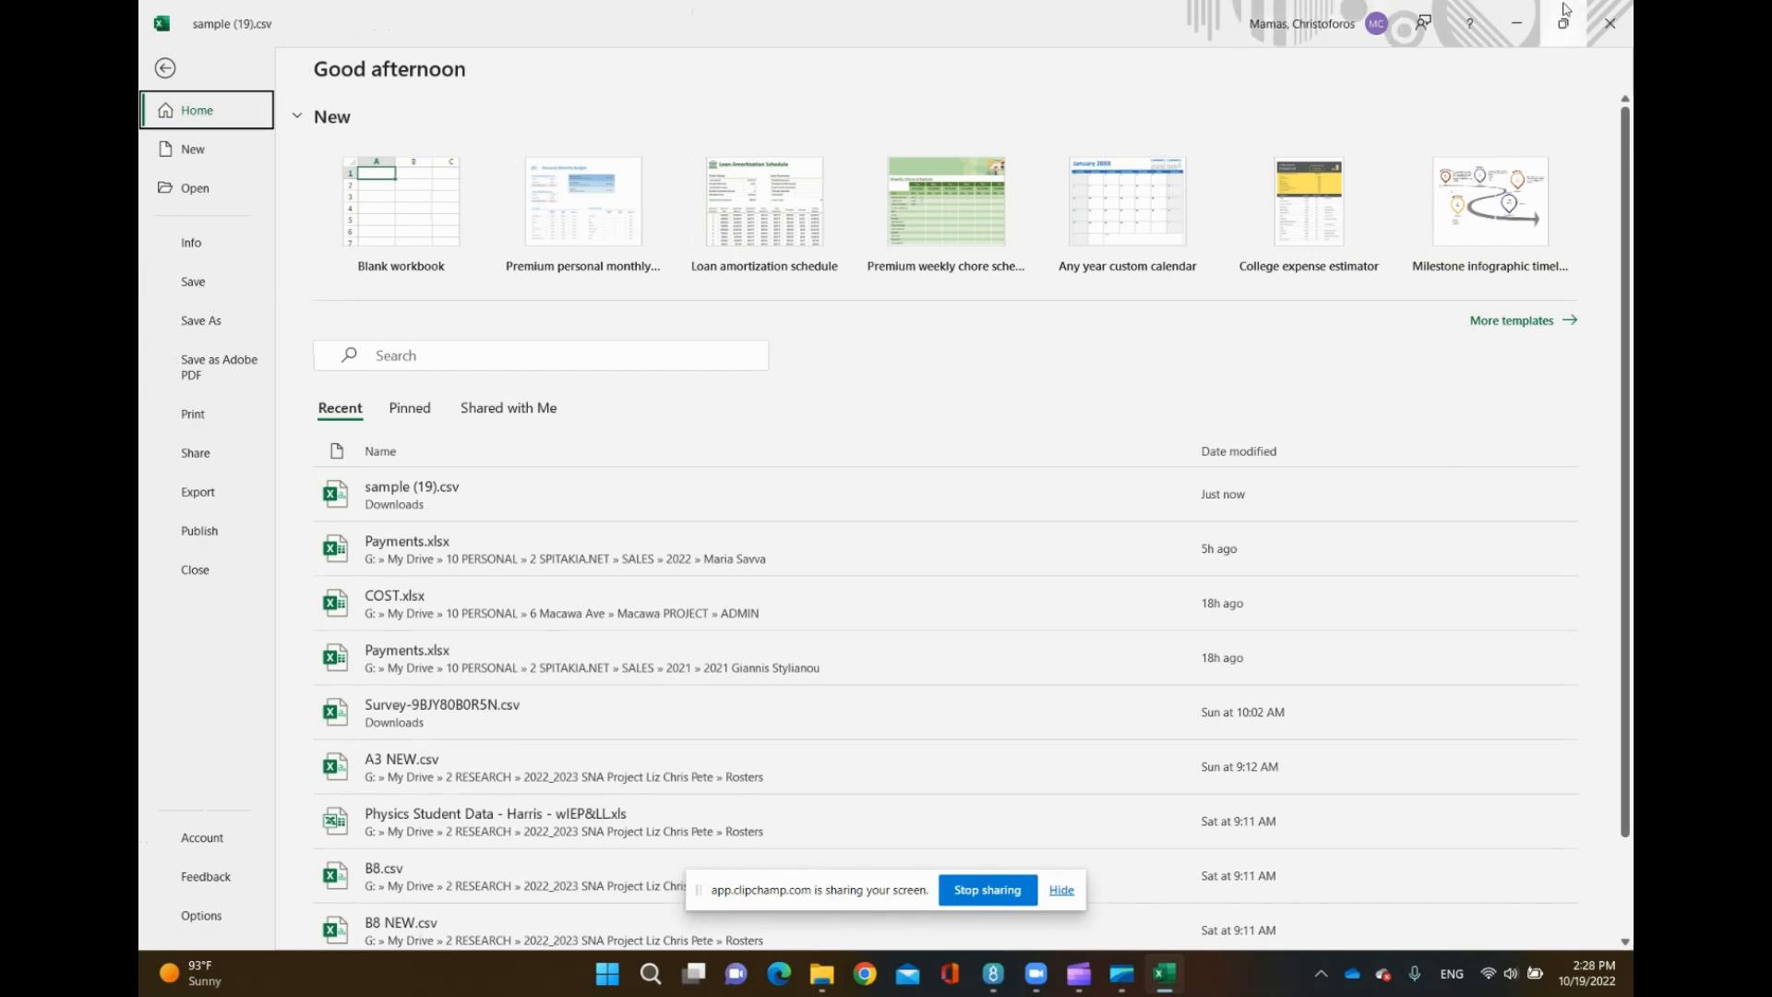
click(1611, 17)
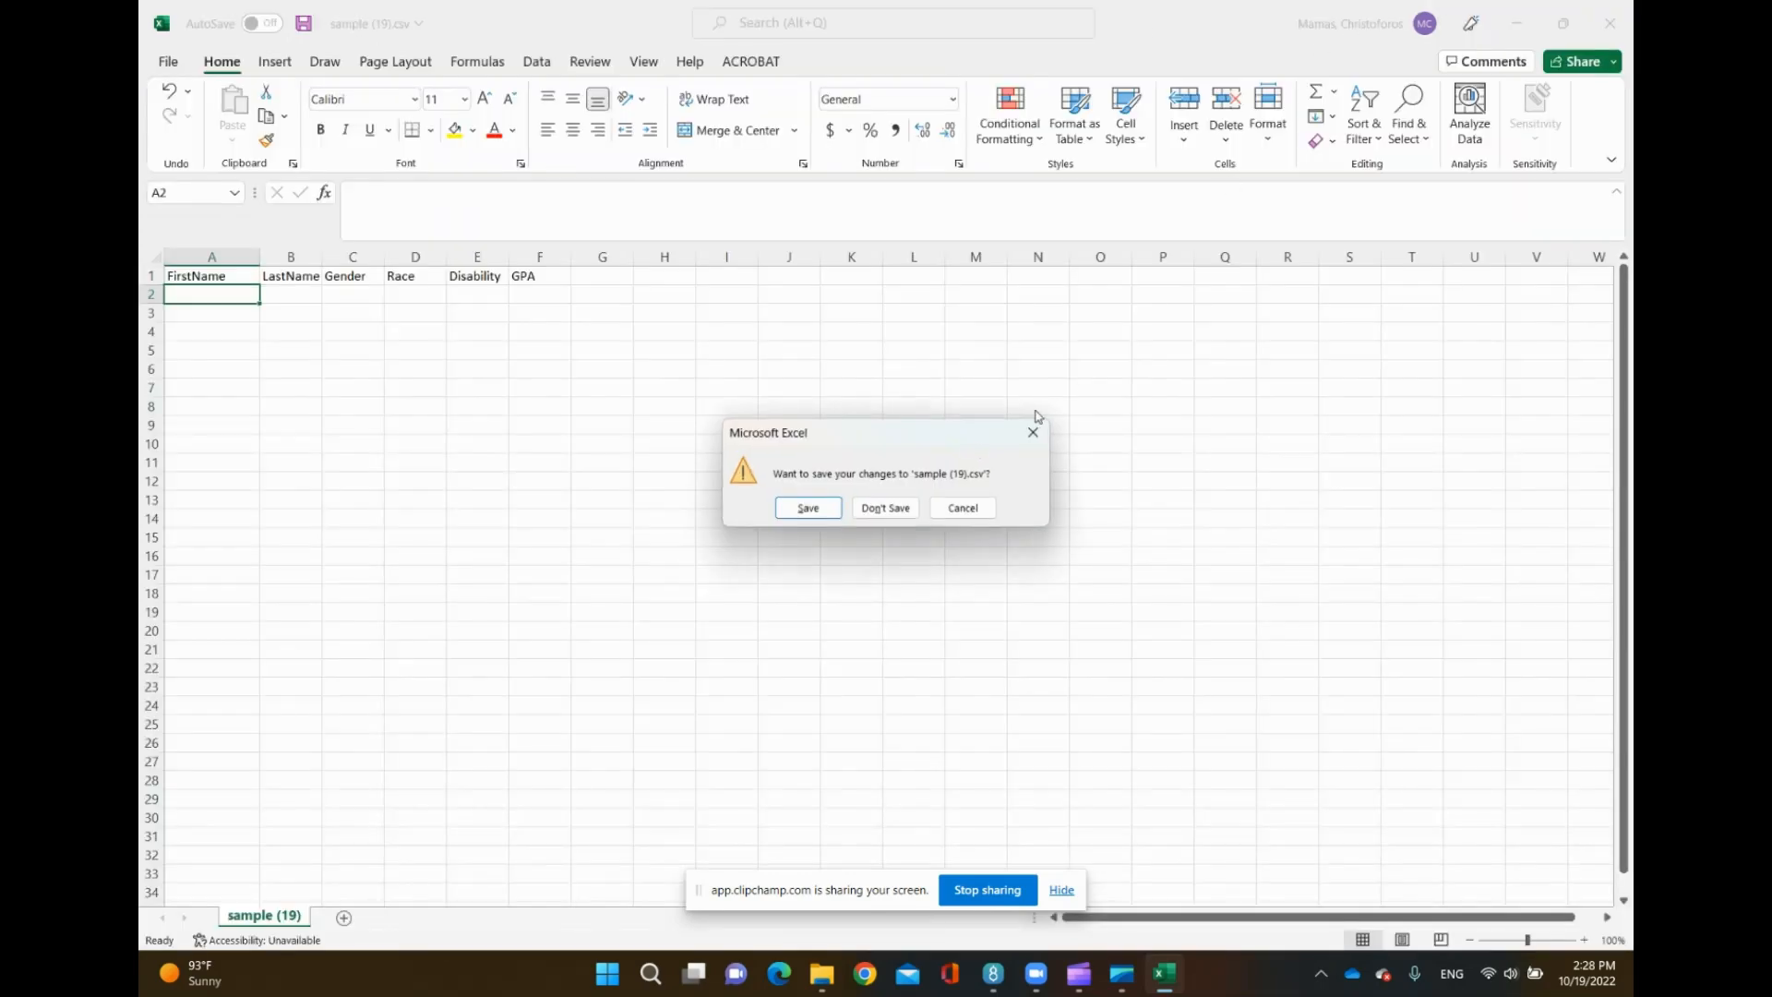
click(886, 509)
click(447, 456)
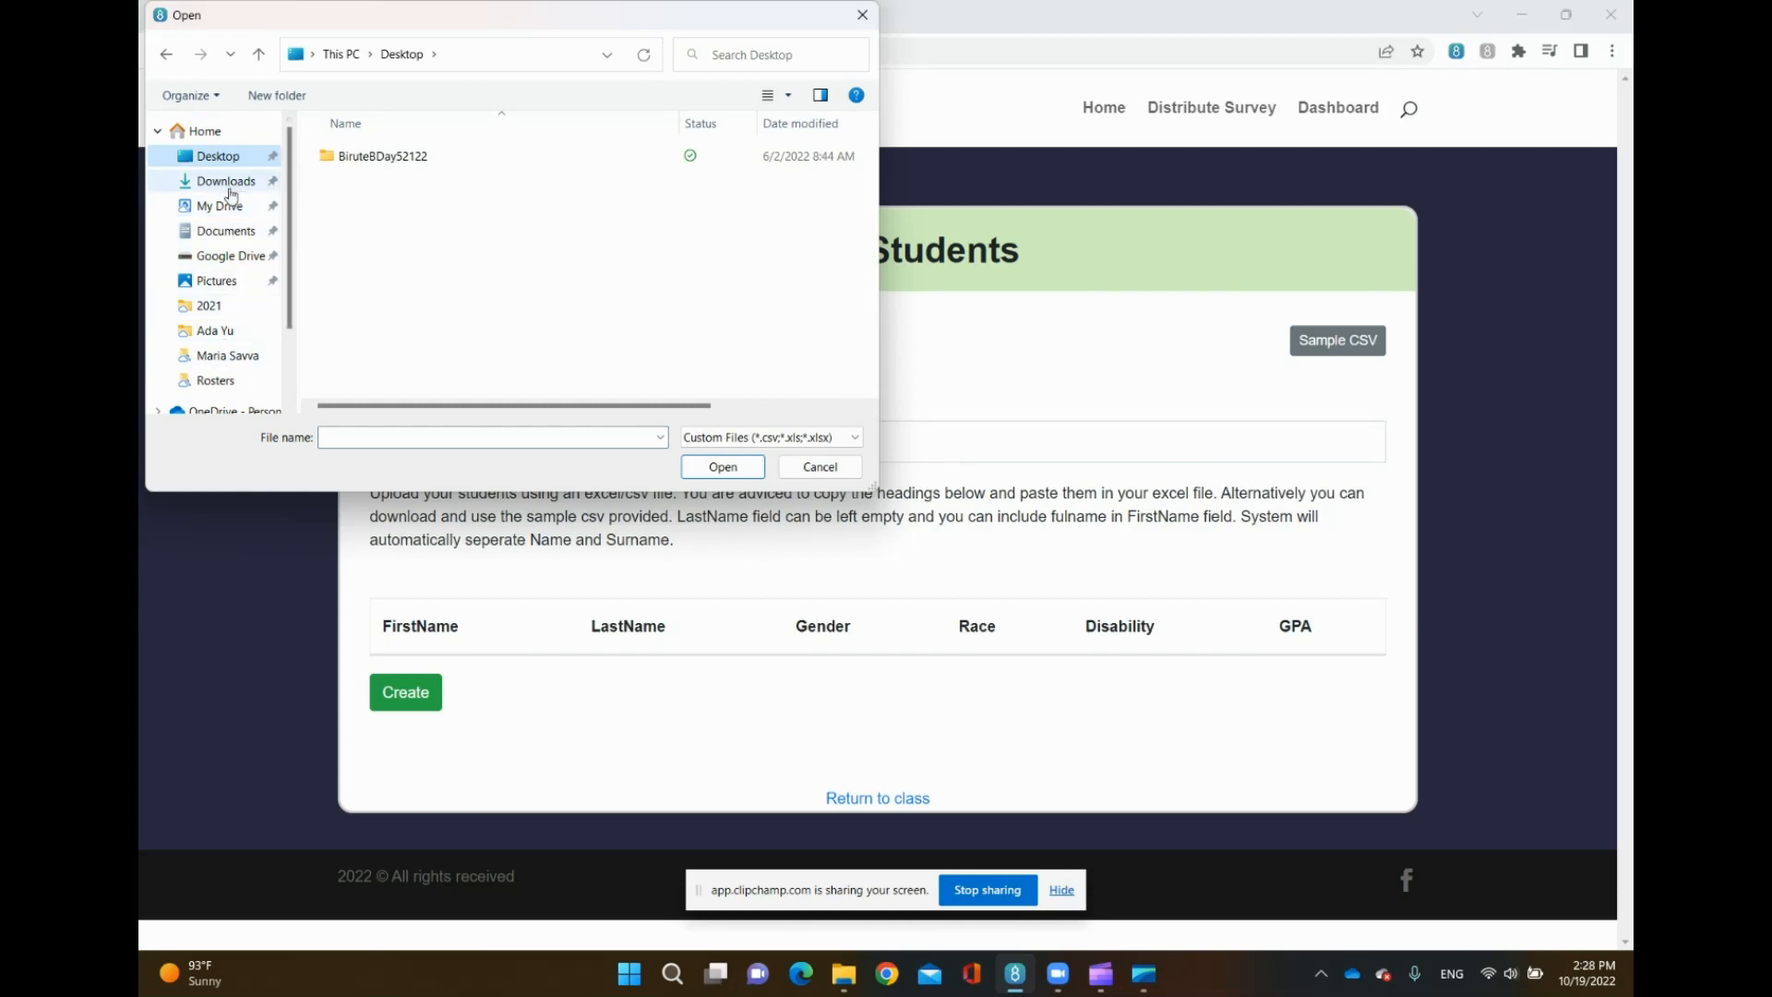
click(219, 380)
scroll(369, 205, down, 2)
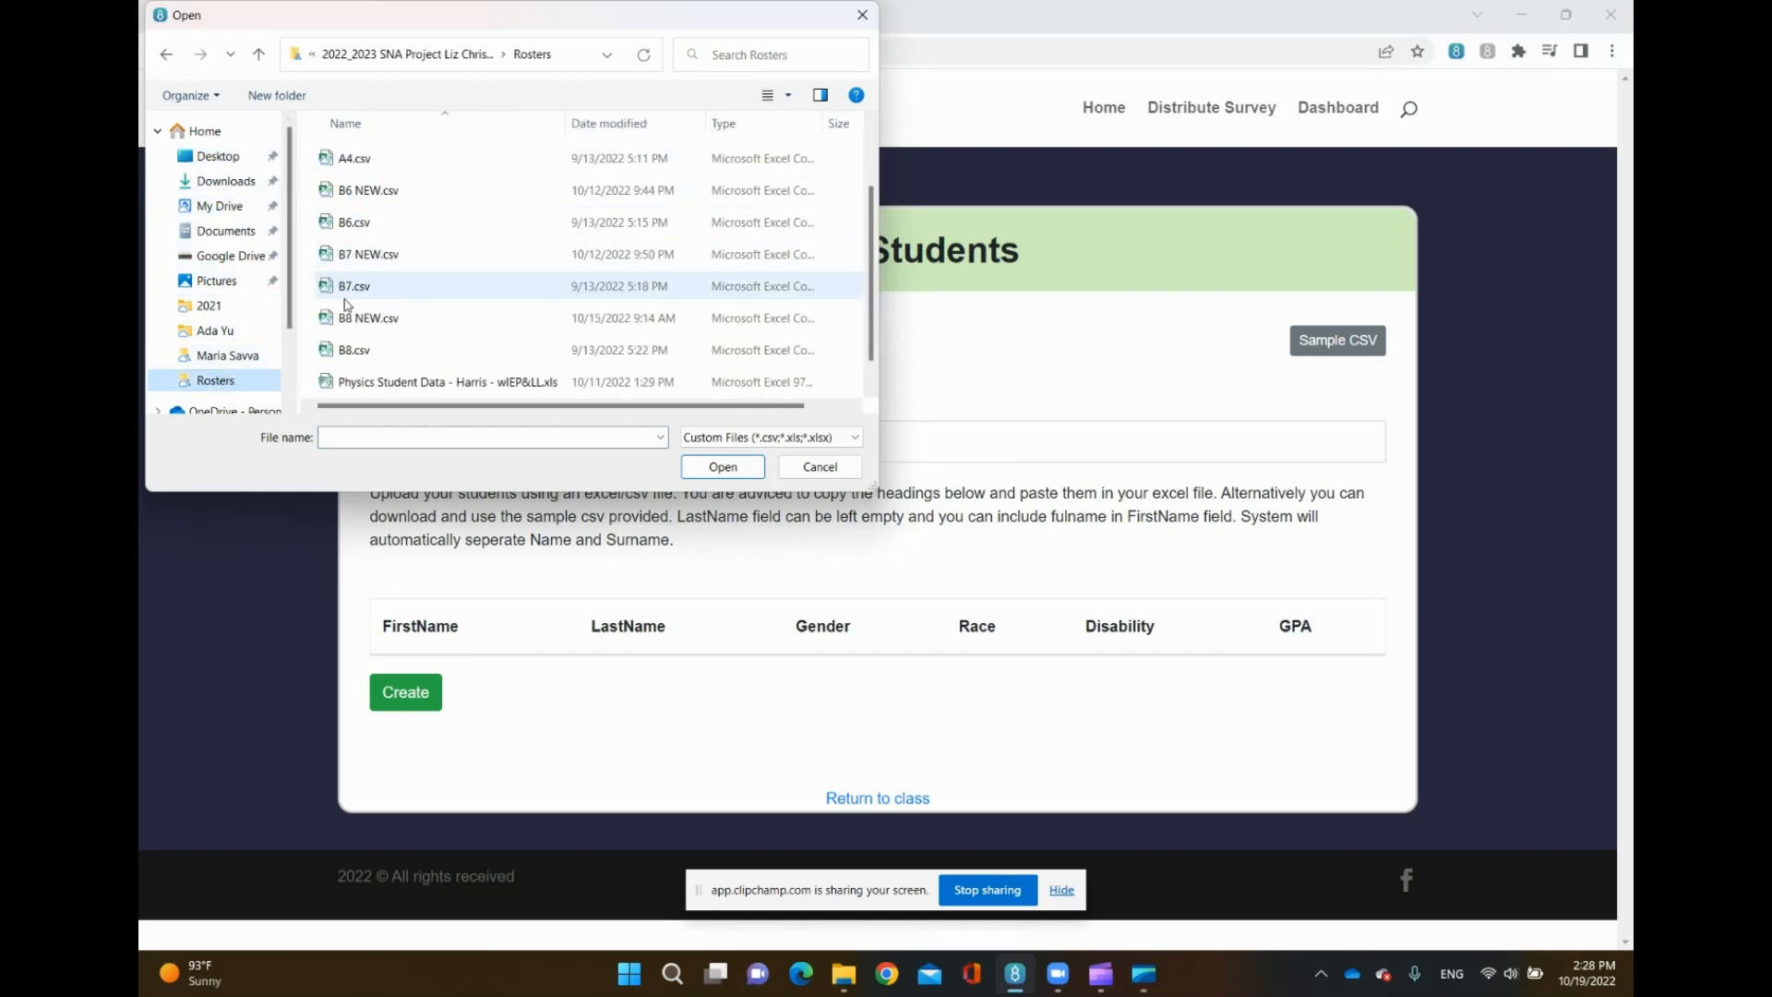
scroll(346, 277, up, 2)
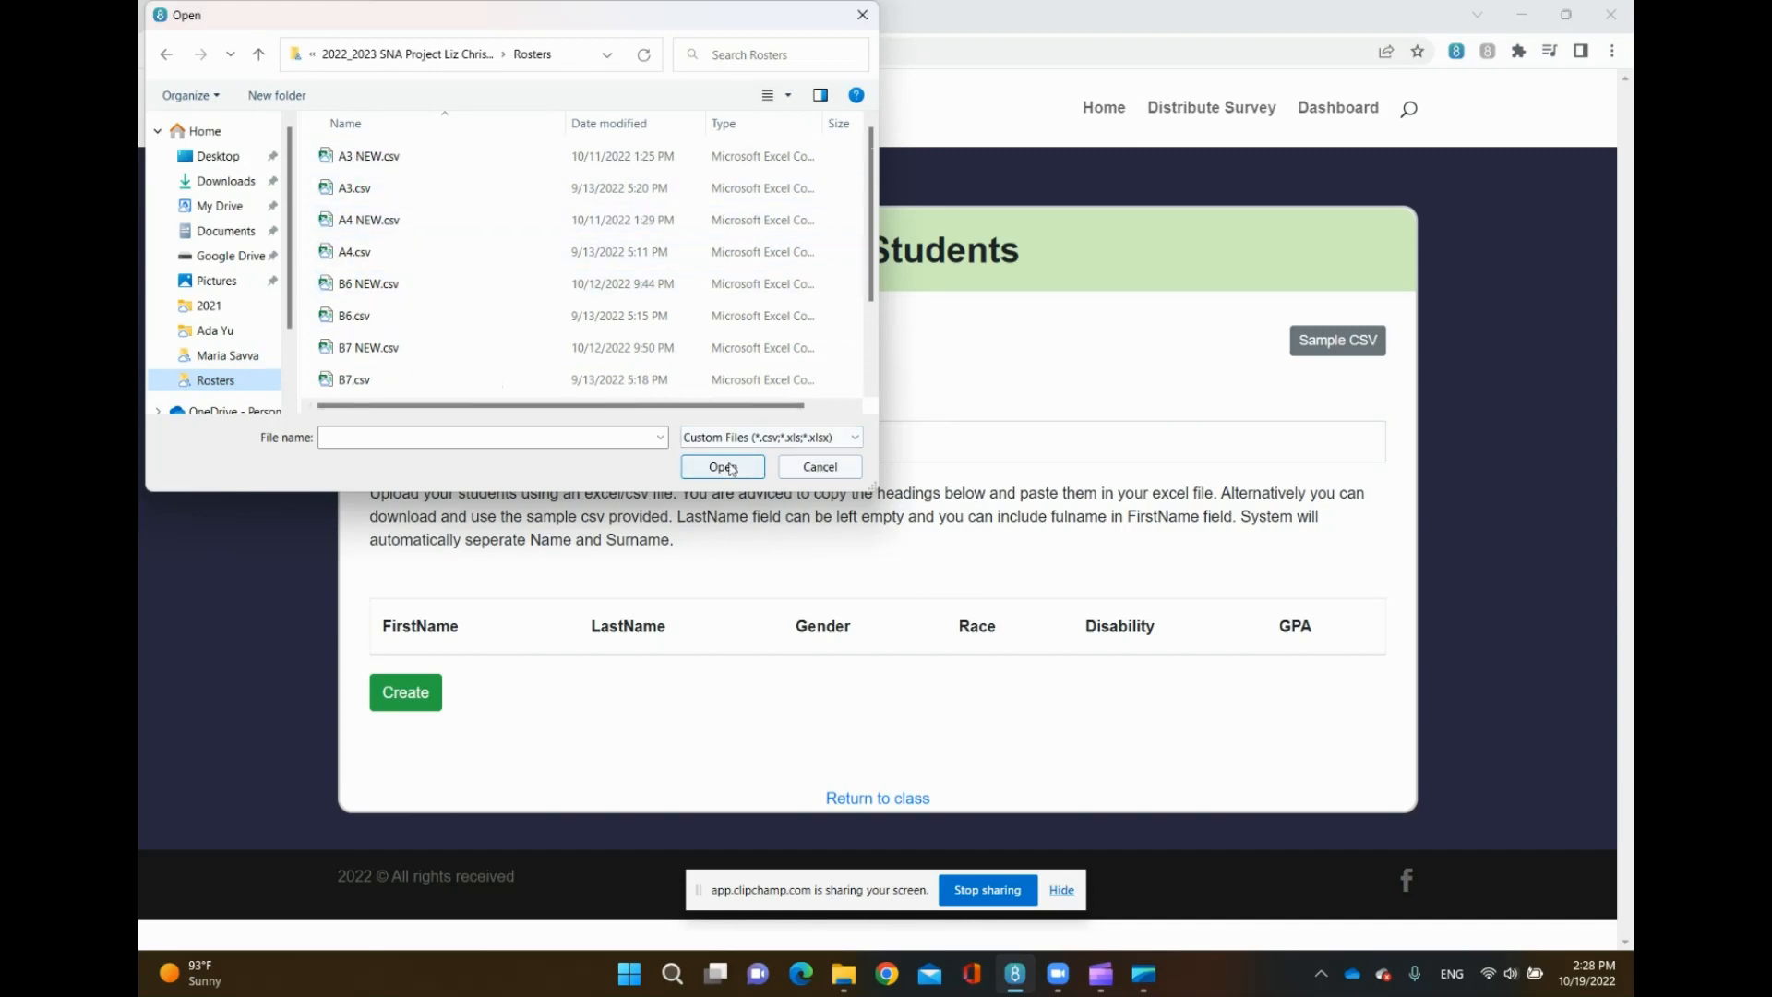
click(832, 468)
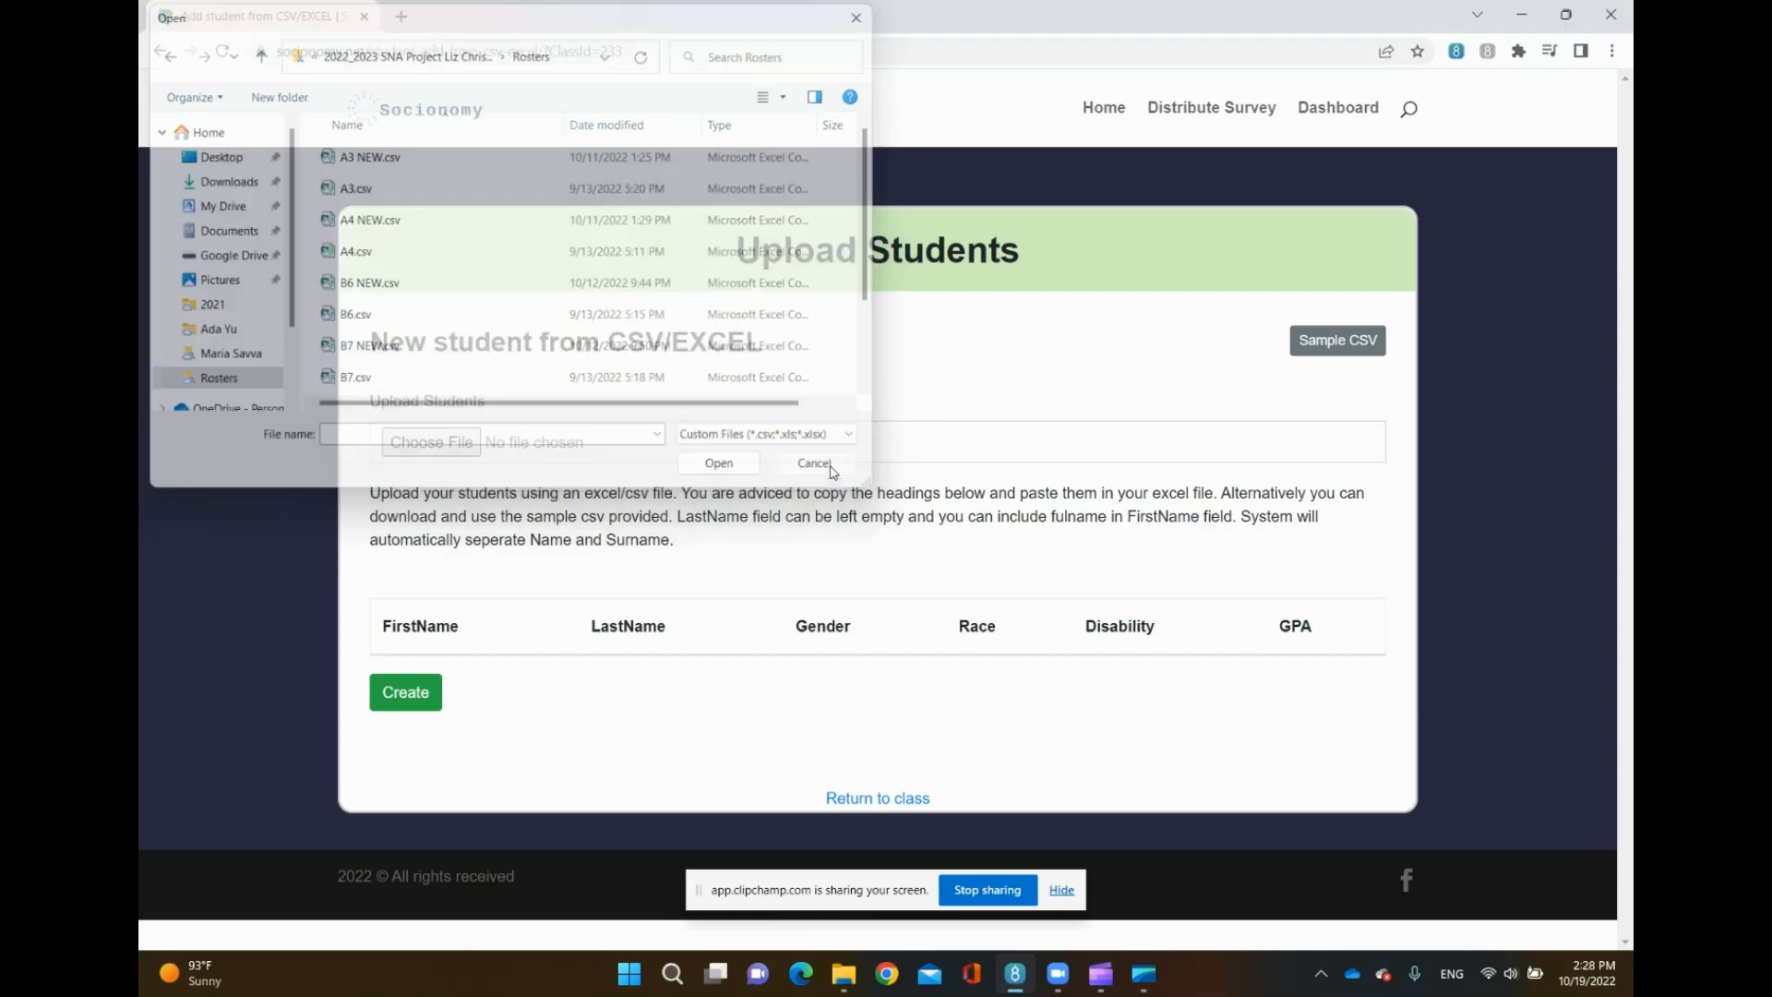